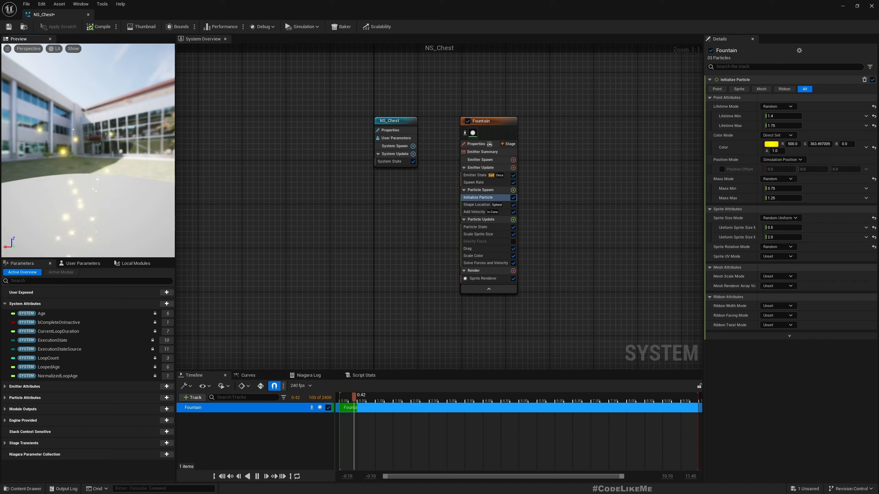
# - Check the Fountain's 300-per-second spawn rate, set its Scale Sprite Size key to 0.7 at 0.5, and open Particle Update's module list
pyautogui.moveTo(77, 177); pyautogui.dragTo(83, 180)
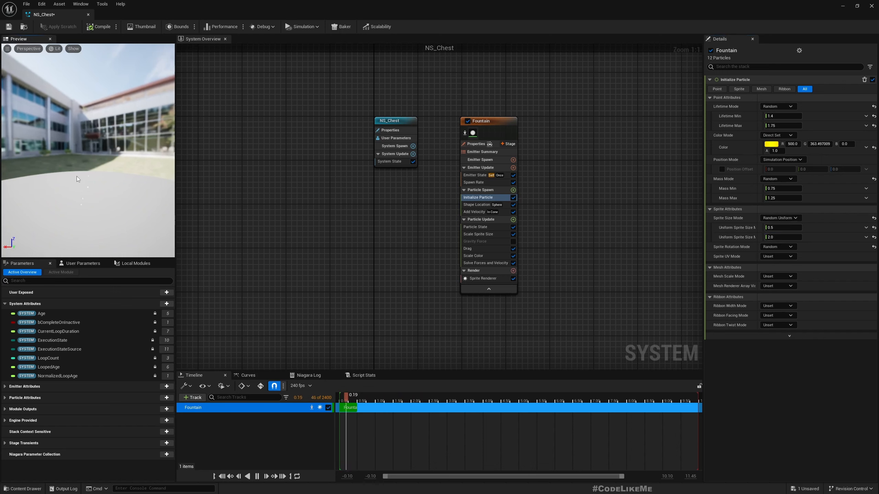
pyautogui.click(479, 182)
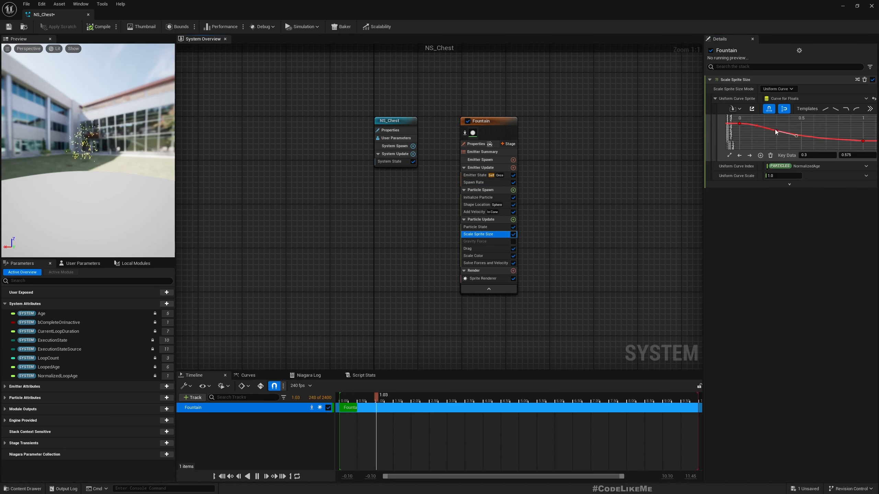
pyautogui.click(781, 138)
pyautogui.click(776, 132)
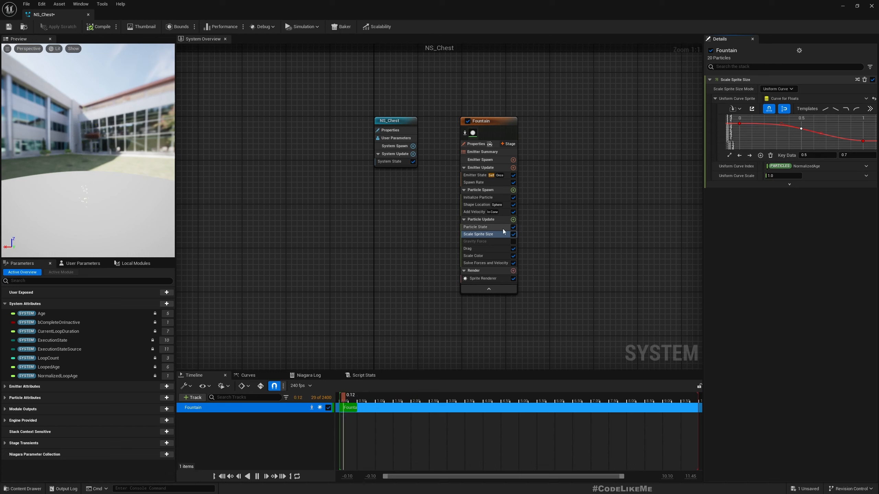
pyautogui.click(513, 220)
# - Add Curl Noise Force (strength 100) to the Fountain and set particle lifetime to 1.0–2.0
pyautogui.write('curl')
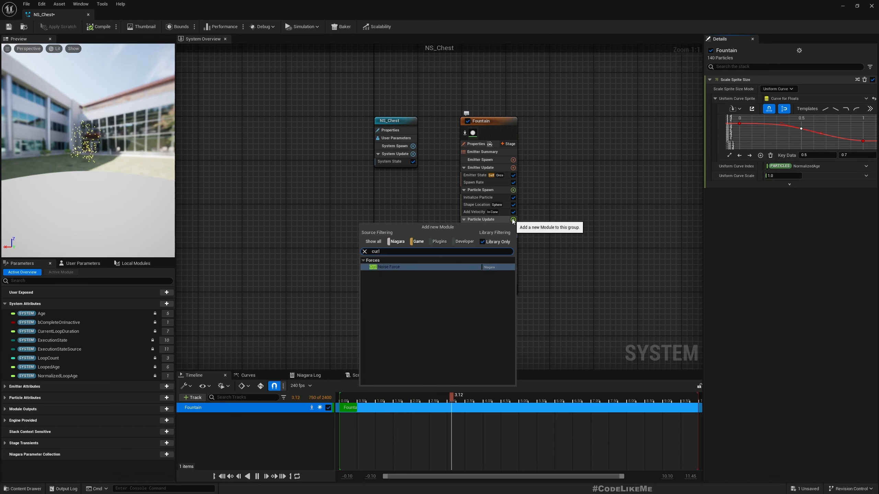
pyautogui.press('Return')
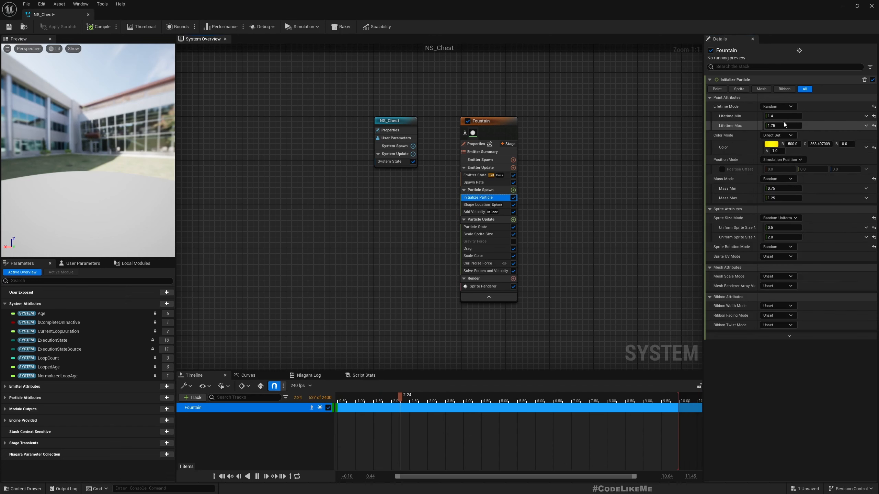
pyautogui.click(782, 116)
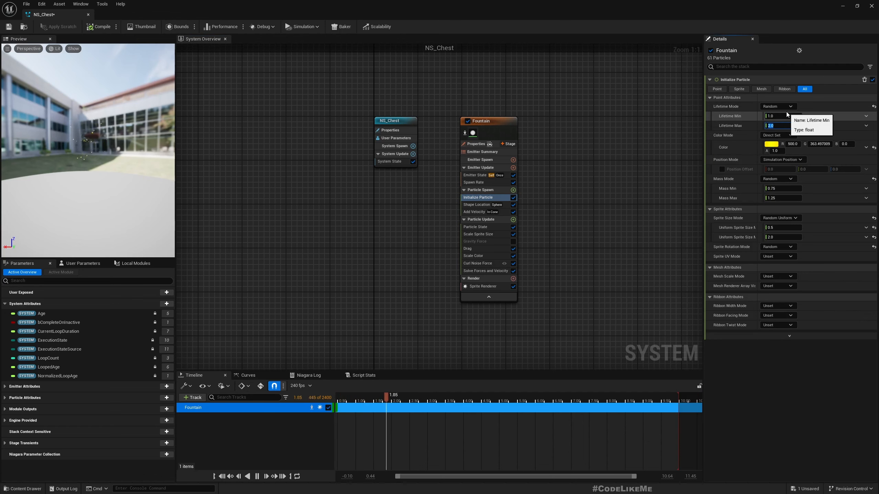
pyautogui.click(477, 205)
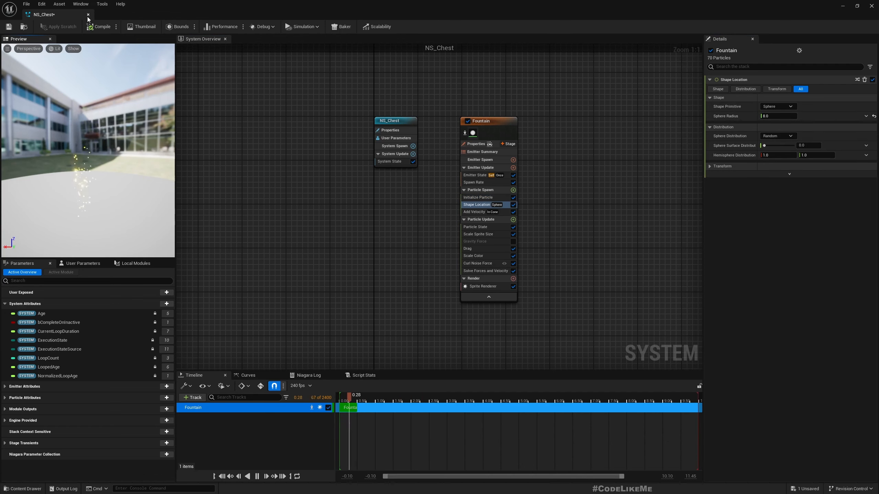
# - Dock the NS_Chest editor and fly the Main level view over to the chests
pyautogui.moveTo(112, 44); pyautogui.dragTo(228, 14)
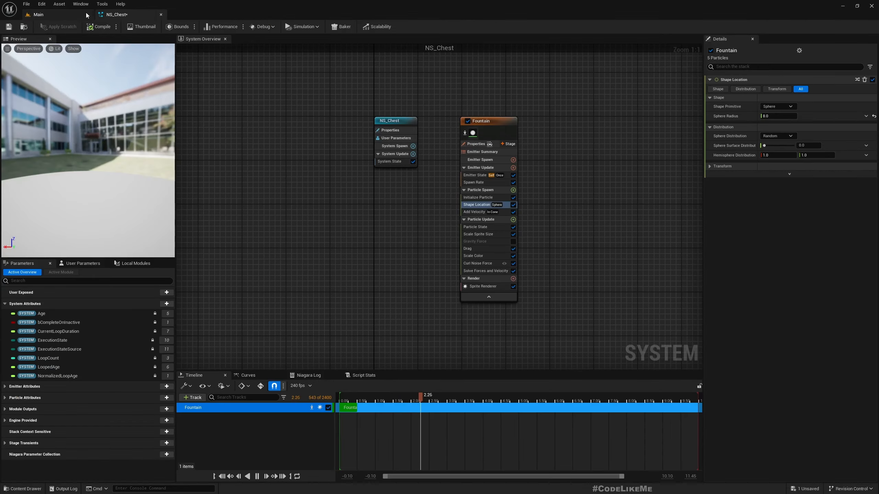
pyautogui.click(89, 14)
pyautogui.moveTo(228, 86); pyautogui.dragTo(381, 147, button='right')
pyautogui.press('w')
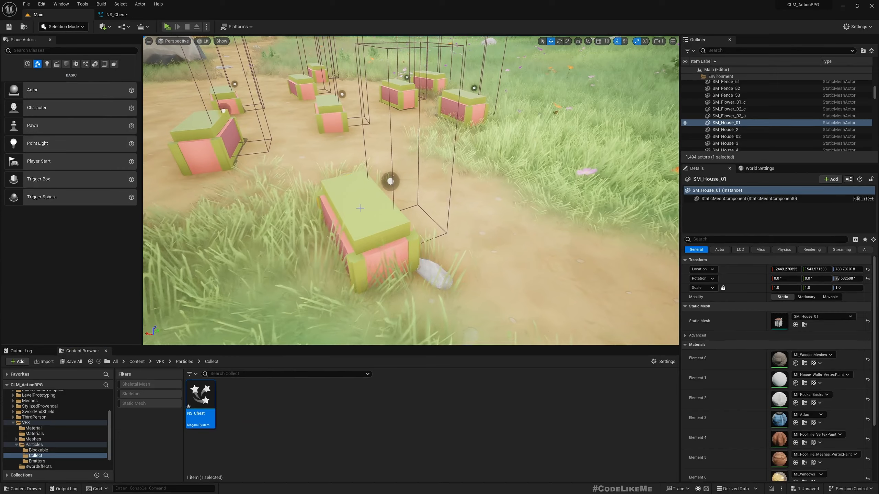
# - Select BP_Collectible_Sword7 and rotate its yaw to turn the chest
pyautogui.click(387, 247)
pyautogui.doubleClick(369, 226)
pyautogui.moveTo(403, 273); pyautogui.dragTo(348, 273, button='right')
pyautogui.press('d')
pyautogui.click(392, 286)
pyautogui.click(368, 256)
pyautogui.press('e')
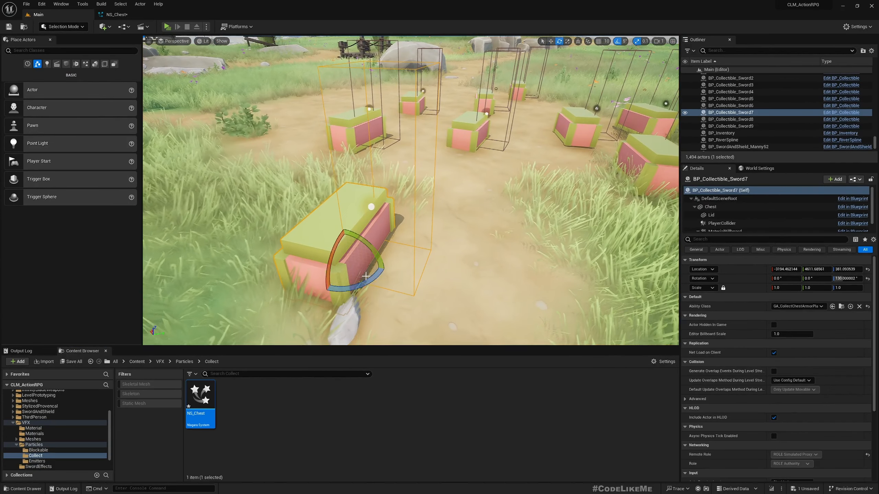
pyautogui.moveTo(361, 281); pyautogui.dragTo(384, 275)
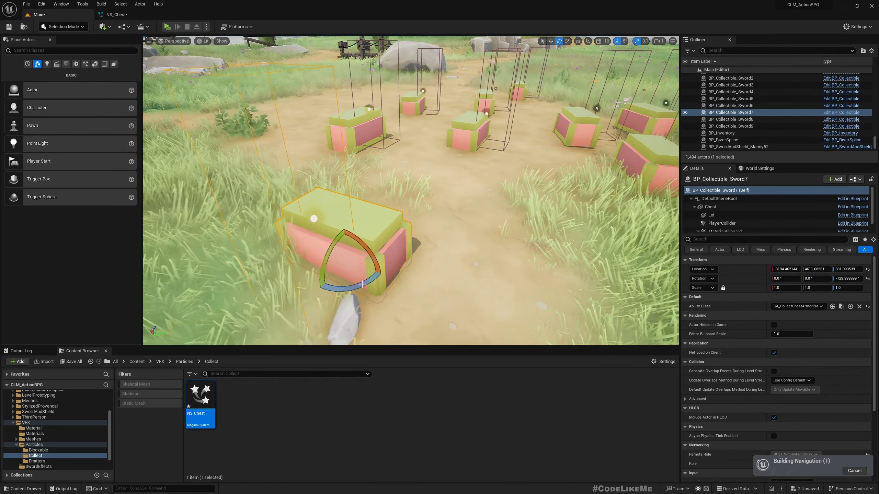
pyautogui.press('w')
# - Slide the chest's Lid component along Y off the base, then drag NS_Chest toward it
pyautogui.doubleClick(325, 220)
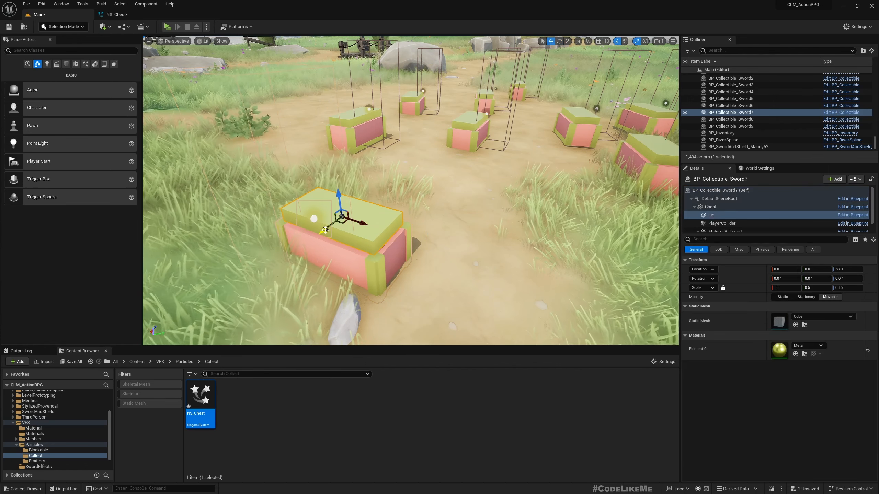
pyautogui.moveTo(329, 229); pyautogui.dragTo(357, 207)
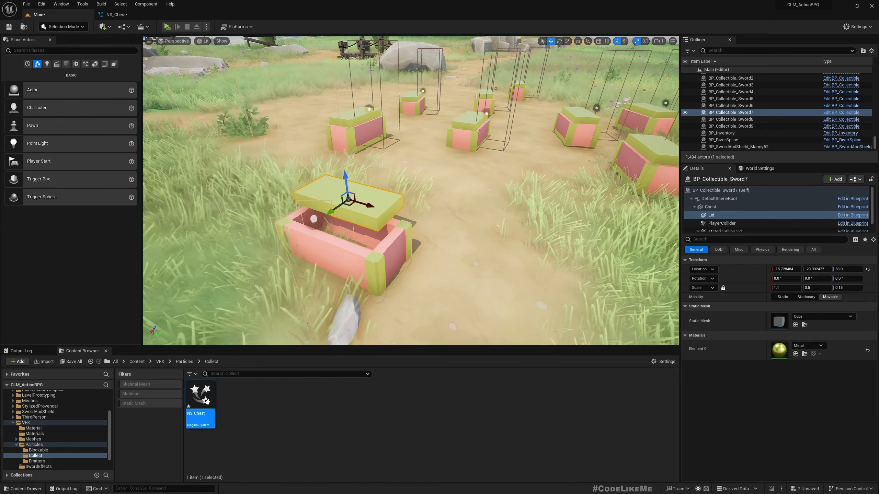
pyautogui.moveTo(207, 402); pyautogui.dragTo(335, 290)
# - Drop the NS_Chest effect at the open chest and move it down inside the chest
pyautogui.moveTo(346, 245); pyautogui.dragTo(346, 244)
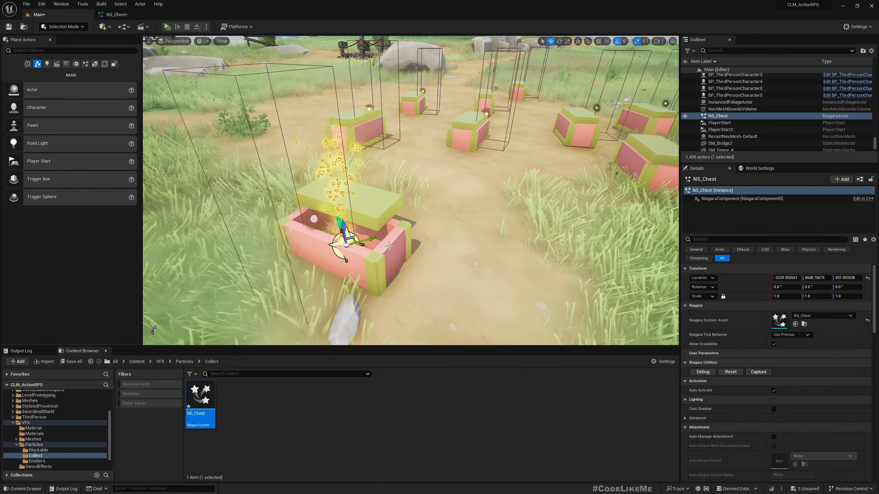
pyautogui.scroll(-5, 388, 245)
pyautogui.scroll(10, 389, 245)
pyautogui.moveTo(388, 245); pyautogui.dragTo(389, 270, button='right')
pyautogui.moveTo(409, 173)
pyautogui.mouseDown()
pyautogui.moveTo(430, 169)
pyautogui.moveTo(417, 163)
pyautogui.moveTo(419, 182)
pyautogui.mouseUp()
pyautogui.moveTo(420, 181); pyautogui.dragTo(491, 198, button='right')
pyautogui.scroll(5, 411, 191)
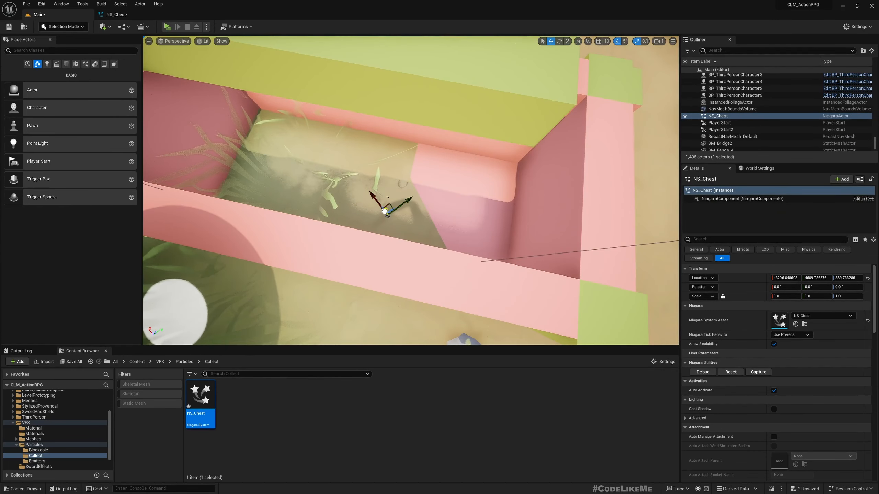
pyautogui.scroll(-10, 502, 229)
pyautogui.moveTo(502, 229); pyautogui.dragTo(502, 242, button='right')
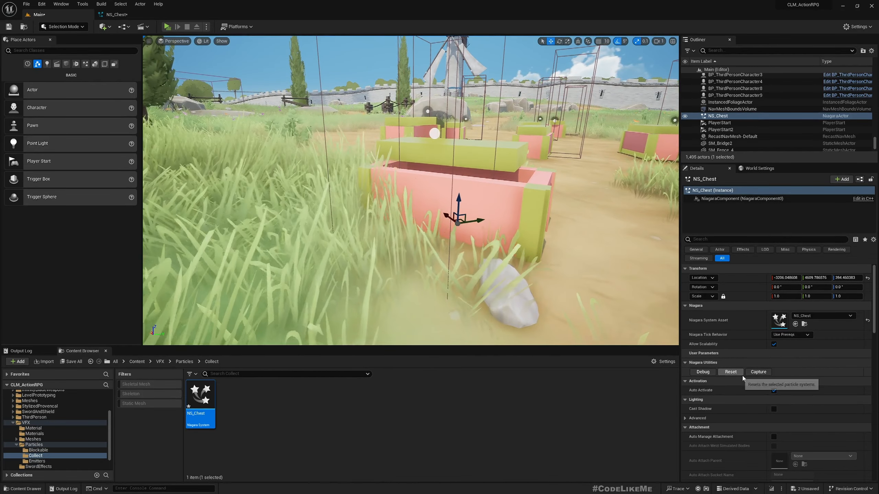
# - Reset the NS_Chest effect repeatedly to preview its sparkles inside the chest
pyautogui.click(730, 372)
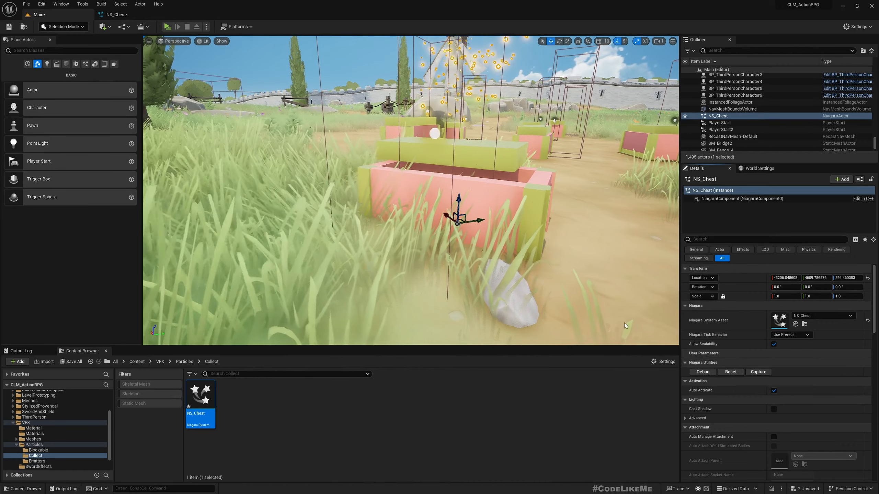
pyautogui.moveTo(412, 190); pyautogui.dragTo(404, 194, button='right')
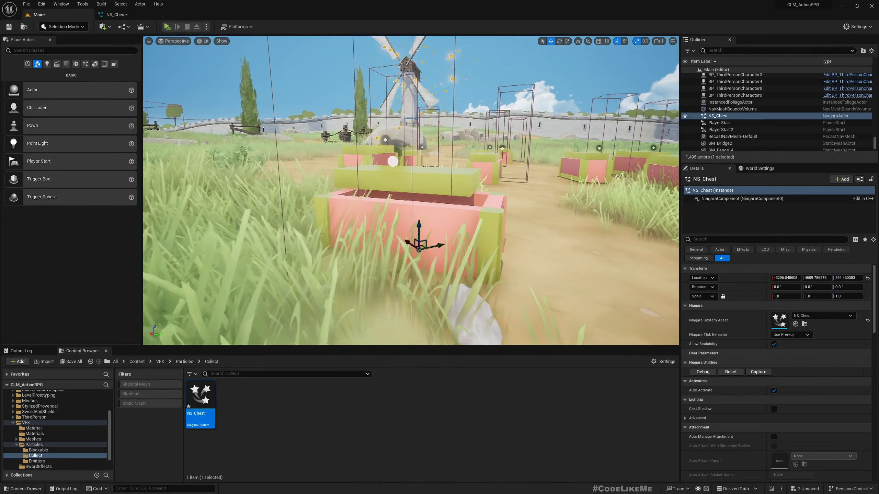
pyautogui.click(731, 372)
pyautogui.click(731, 372)
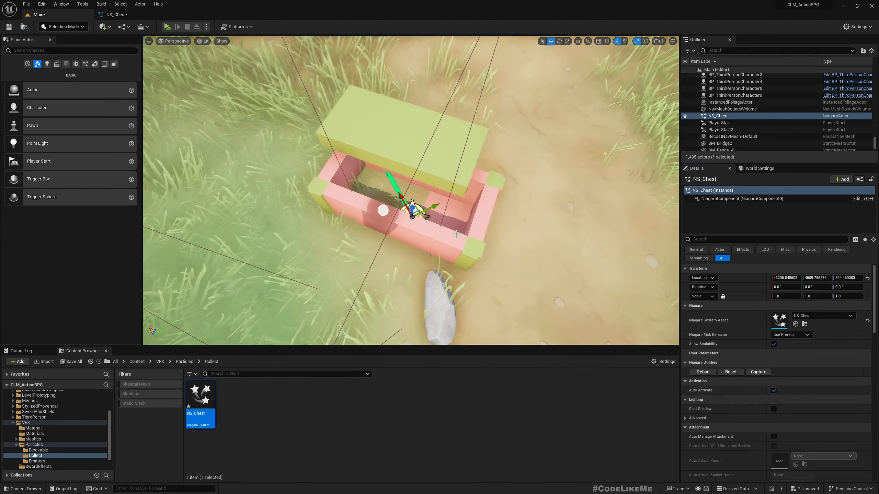
pyautogui.moveTo(457, 234); pyautogui.dragTo(456, 250, button='right')
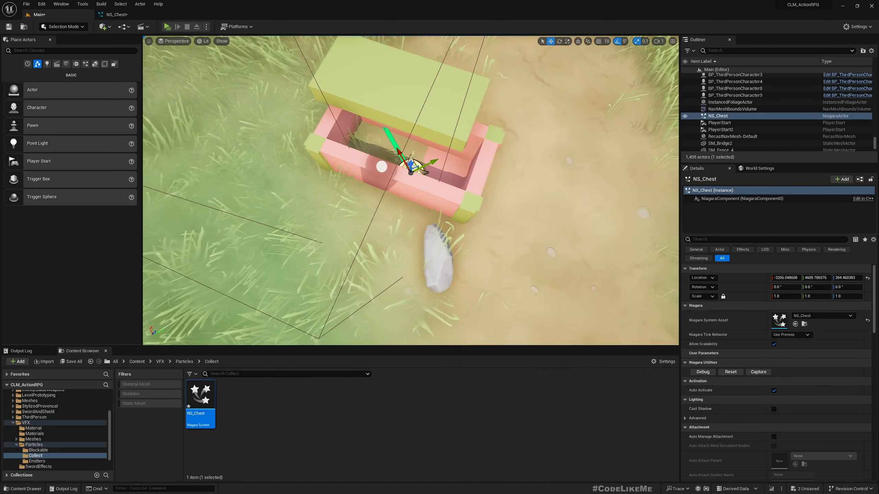
# - Rotate the NS_Chest actor's yaw to -40 degrees and return to the NS_Chest editor
pyautogui.press('e')
pyautogui.moveTo(402, 209); pyautogui.dragTo(432, 204)
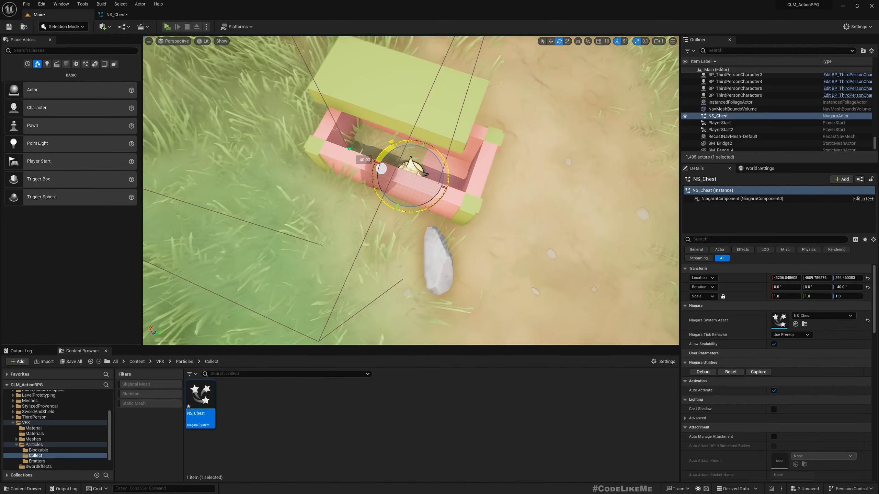
pyautogui.moveTo(432, 204); pyautogui.dragTo(342, 213, button='right')
pyautogui.press('w')
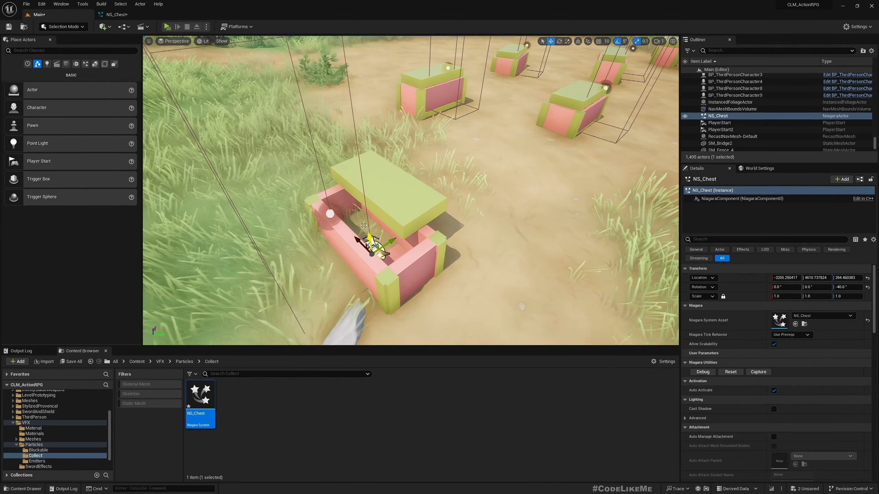
pyautogui.click(117, 14)
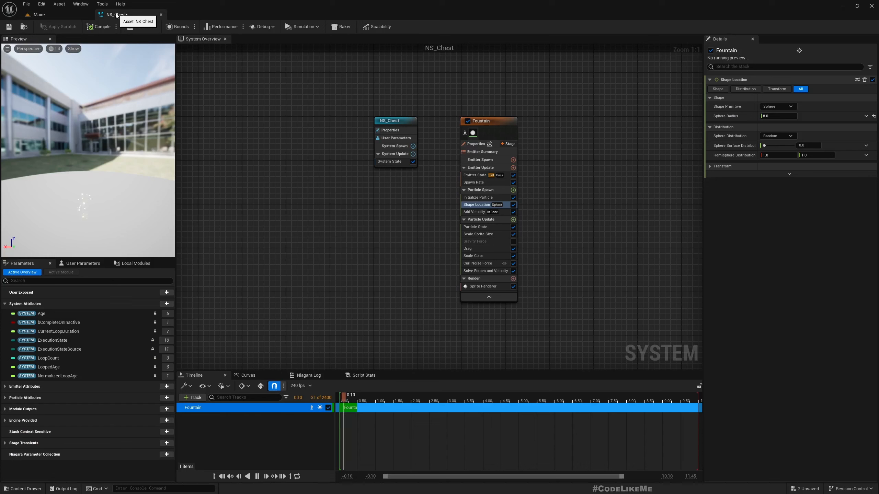
# - Change the Fountain's Shape Location to a Box / Plane sized 100 × 20, then return to Main
pyautogui.click(487, 204)
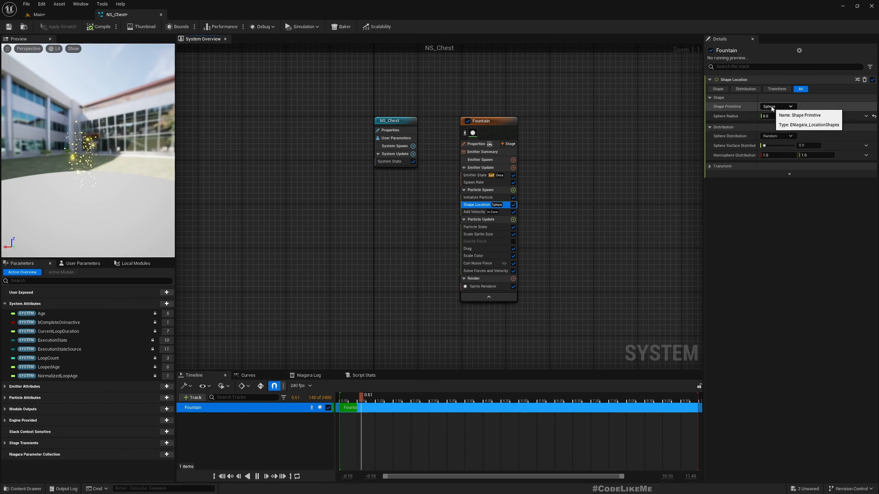
pyautogui.click(780, 107)
pyautogui.click(785, 130)
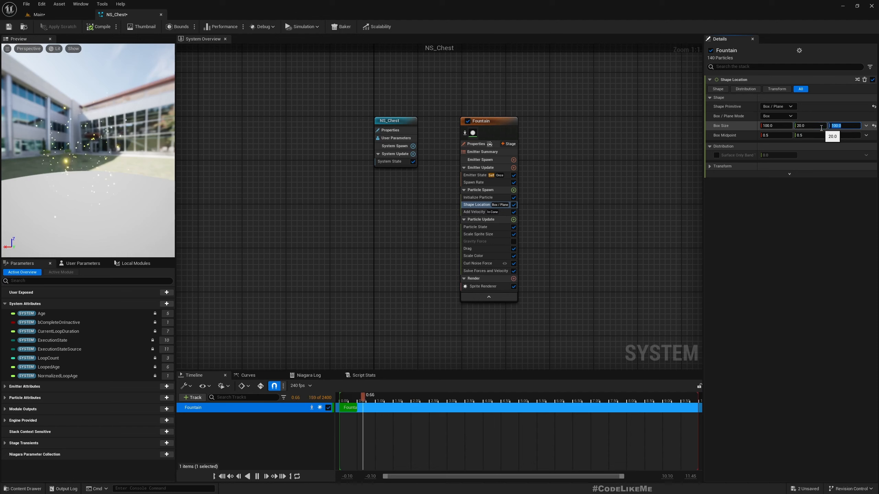
pyautogui.click(38, 14)
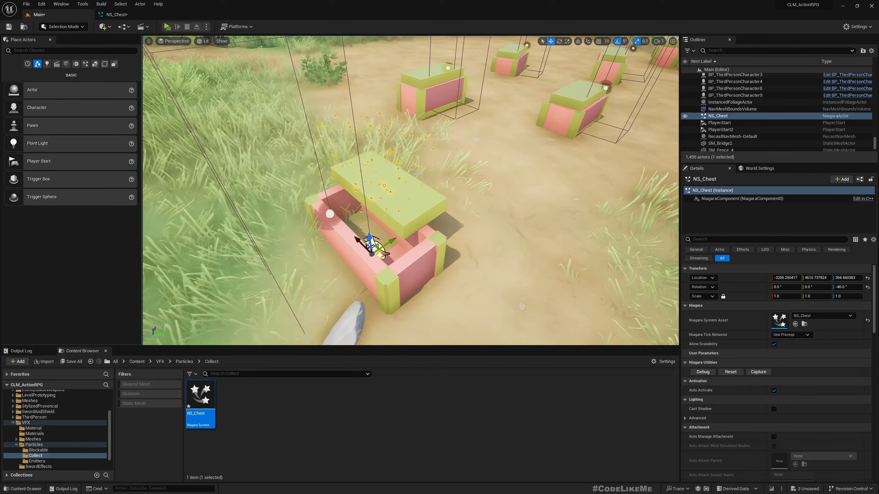
# - Focus the chest effect, capture and close a sim cache, restart after the crash, and replay the effect
pyautogui.press('f')
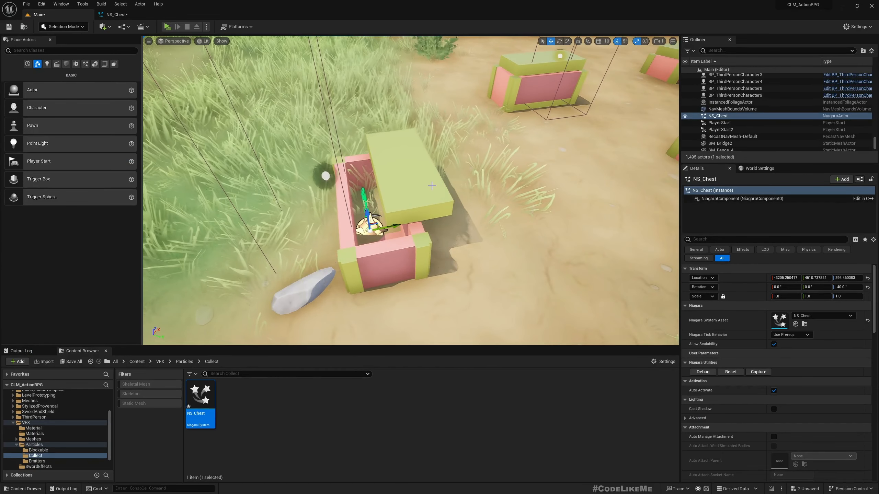
pyautogui.click(756, 372)
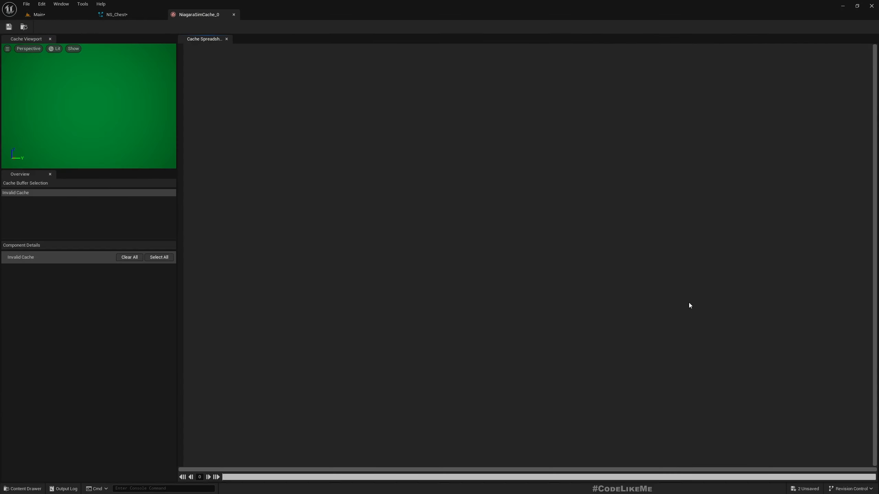
pyautogui.click(234, 14)
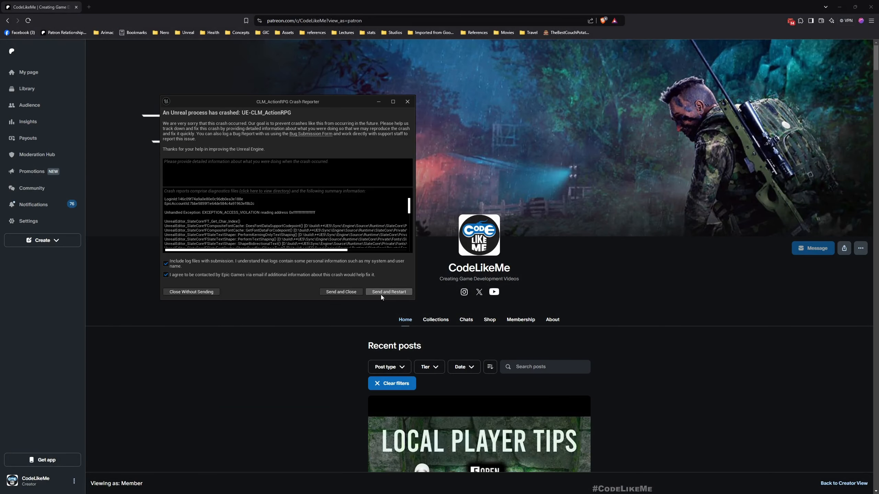
pyautogui.click(379, 291)
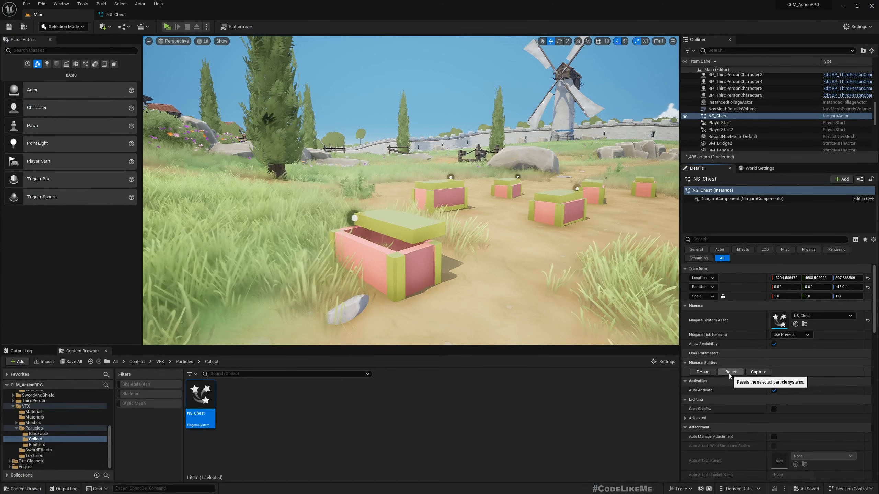
pyautogui.click(730, 373)
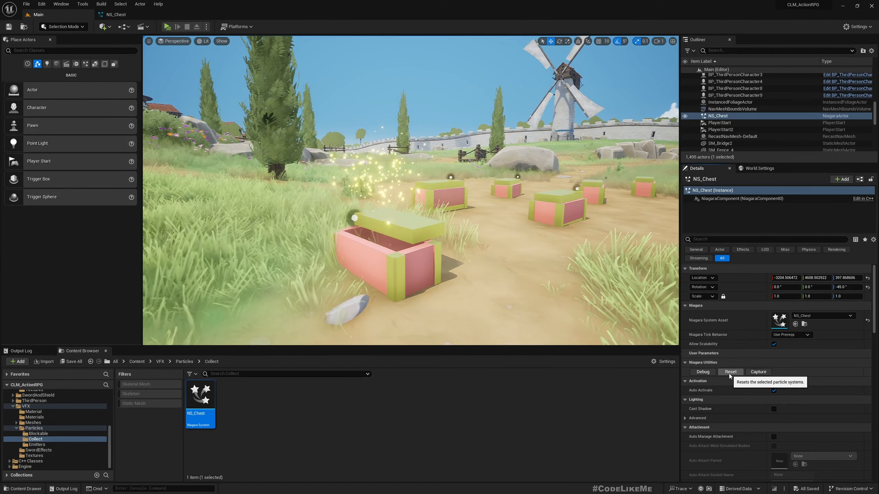
pyautogui.moveTo(495, 299); pyautogui.dragTo(495, 299, button='right')
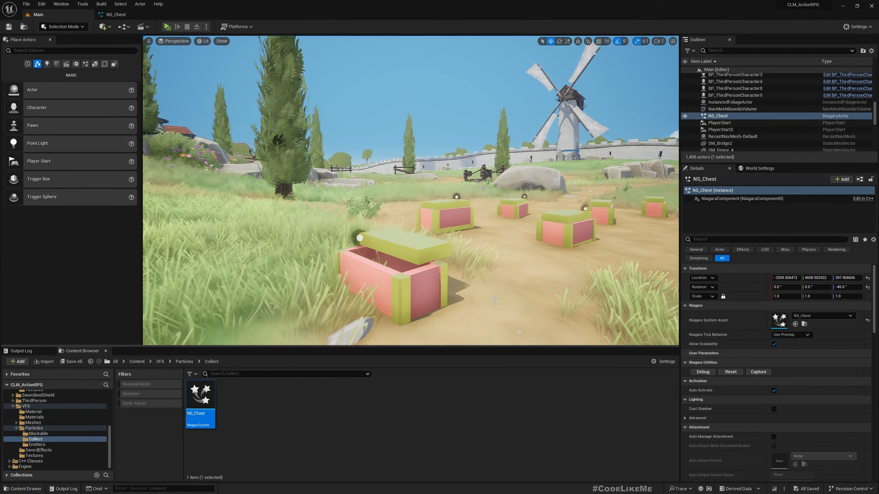
# - Append '_Outward' to the Fountain emitter's name in the NS_Chest graph, making it Fountain_Outward
pyautogui.click(116, 14)
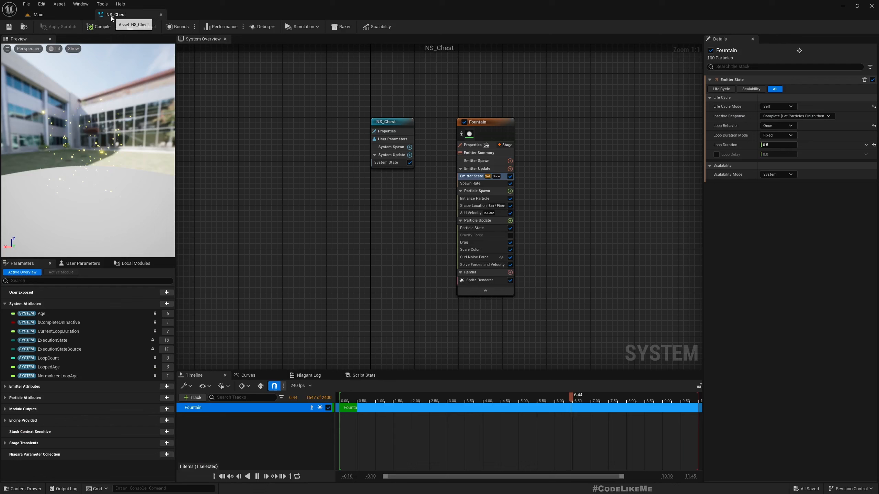
pyautogui.click(490, 121)
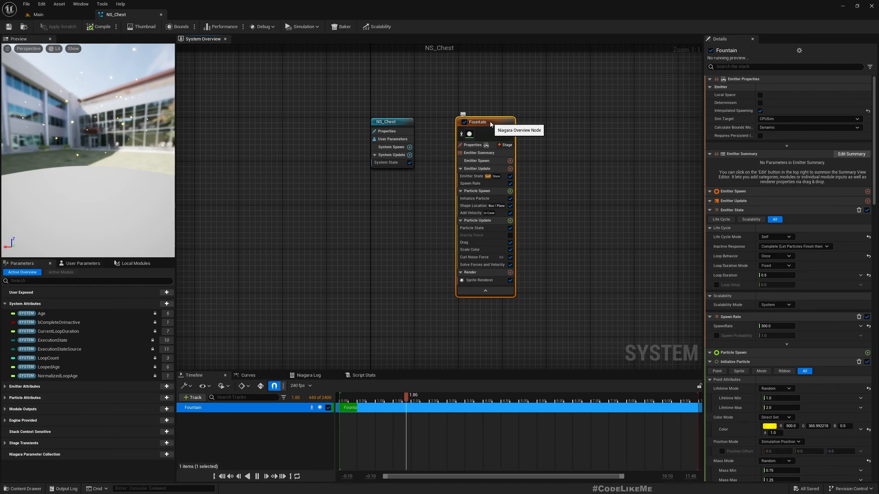
pyautogui.click(490, 122)
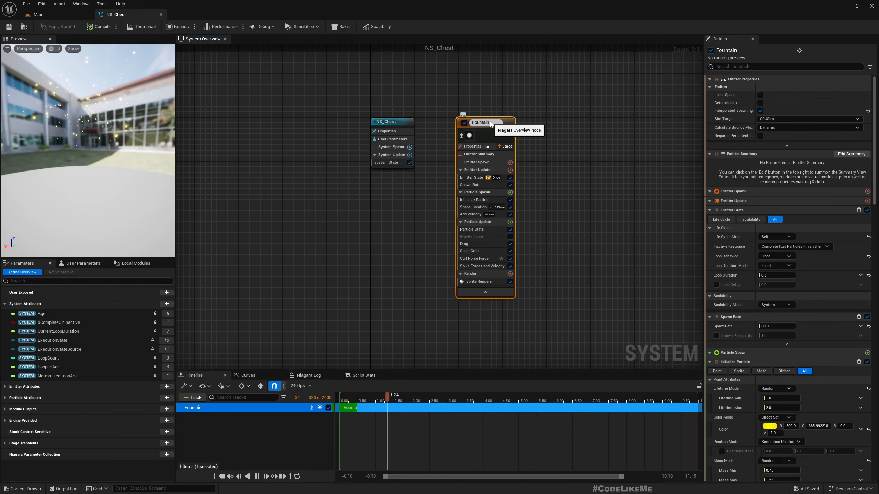
pyautogui.write('_Ou')
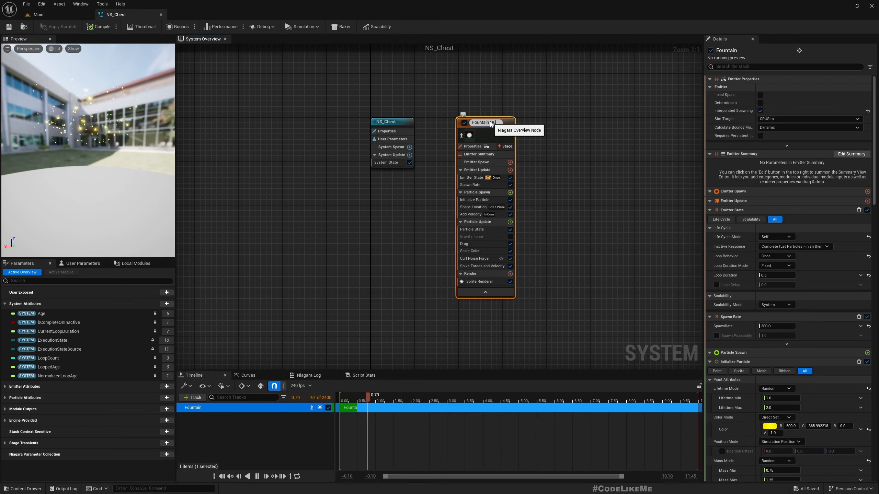
pyautogui.write('tward')
pyautogui.press('Return')
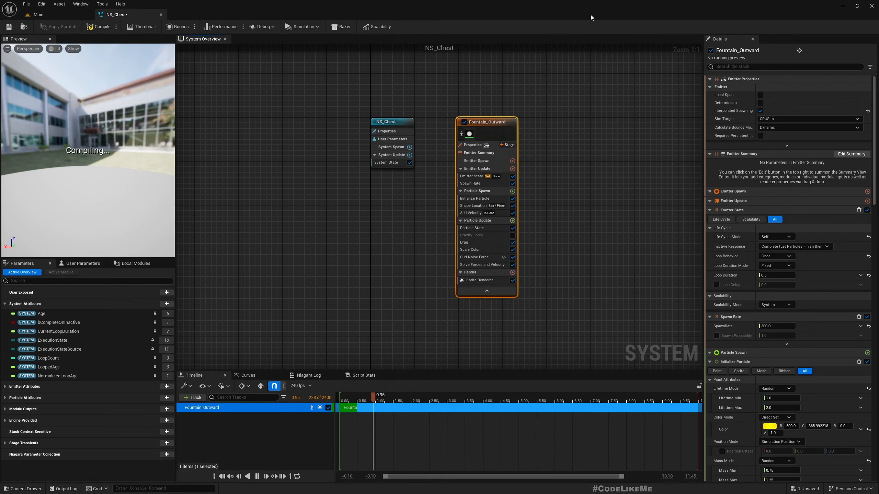
pyautogui.moveTo(522, 148); pyautogui.dragTo(430, 170, button='right')
pyautogui.click(514, 184)
# - Duplicate Fountain_Outward with Ctrl+D, place the copy beside it, and name it Fountain_Inside
pyautogui.moveTo(402, 144); pyautogui.dragTo(319, 135, button='right')
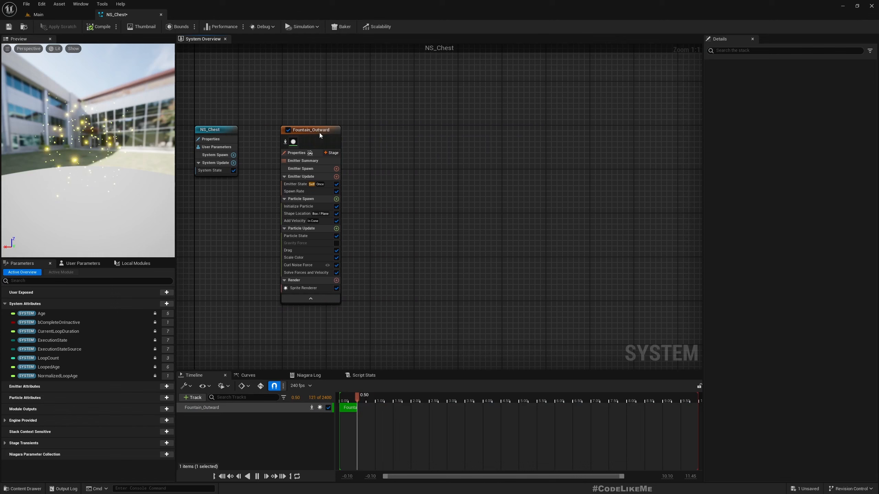
pyautogui.click(320, 134)
pyautogui.hotkey('ctrl', 'd')
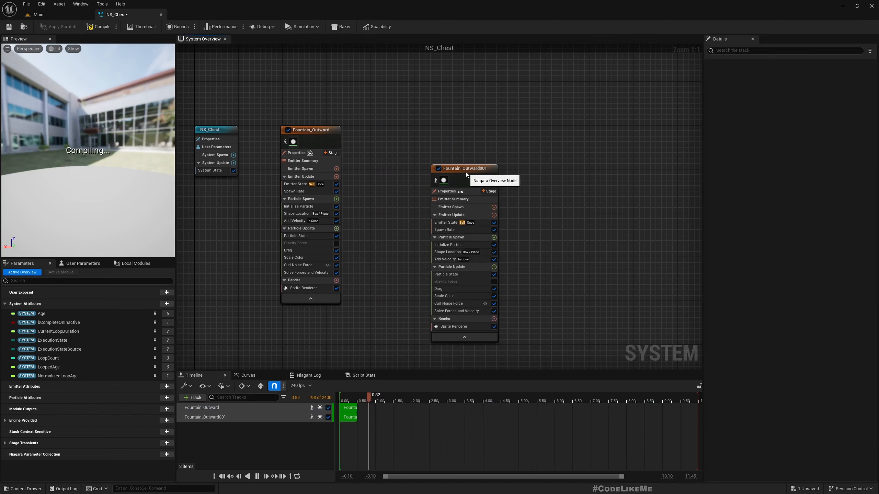
pyautogui.moveTo(466, 172); pyautogui.dragTo(404, 132)
pyautogui.doubleClick(409, 134)
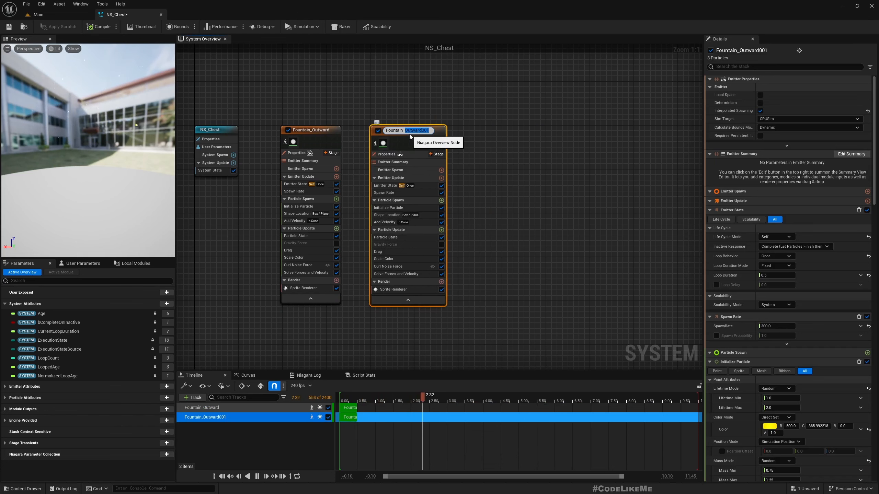
pyautogui.write('Inside')
pyautogui.press('Return')
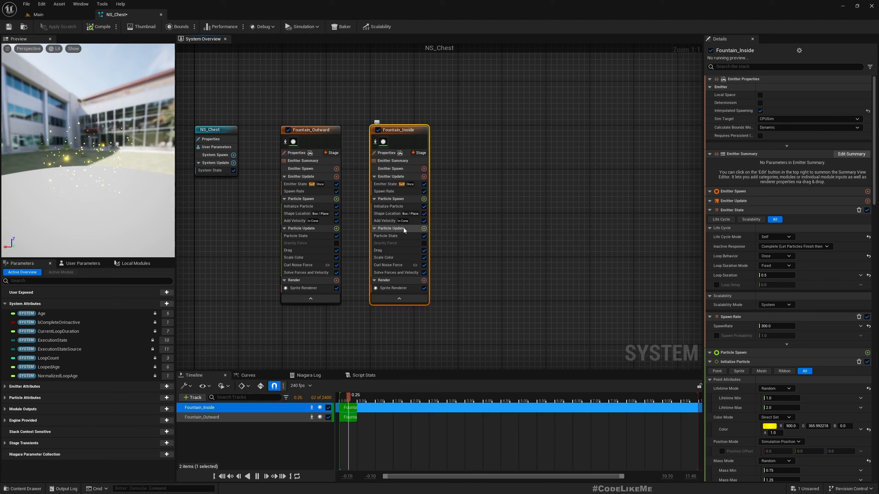
# - Set the Drag value of Fountain_Inside to 20
pyautogui.click(398, 250)
pyautogui.click(779, 89)
pyautogui.write('20.0')
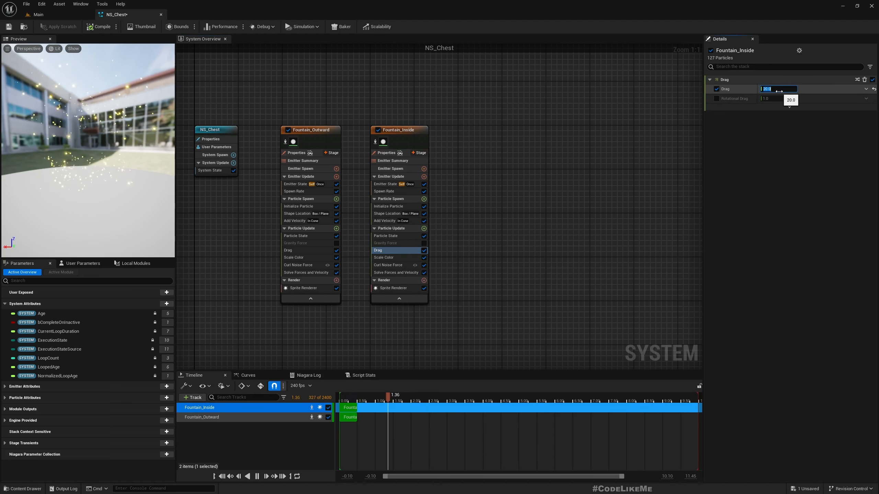
# - Frame the chest in the Main level and replay its two-emitter golden burst three times
pyautogui.click(39, 14)
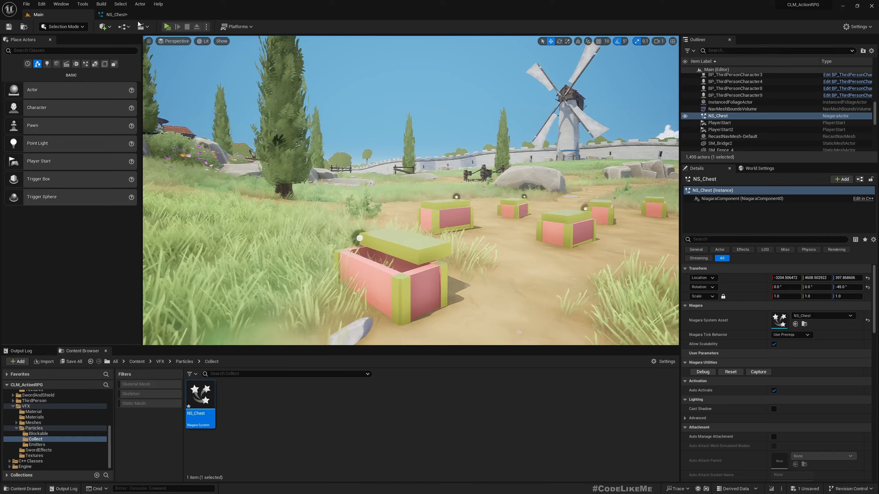
pyautogui.press('f')
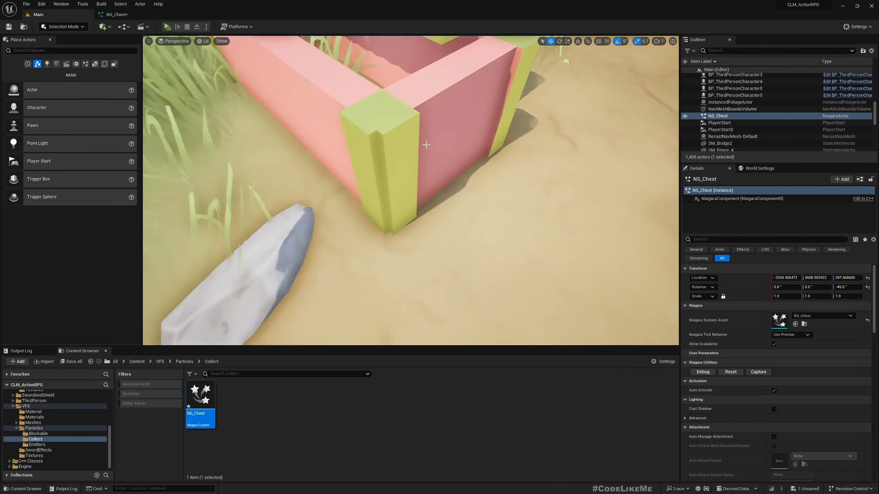
pyautogui.moveTo(425, 148); pyautogui.dragTo(424, 148, button='right')
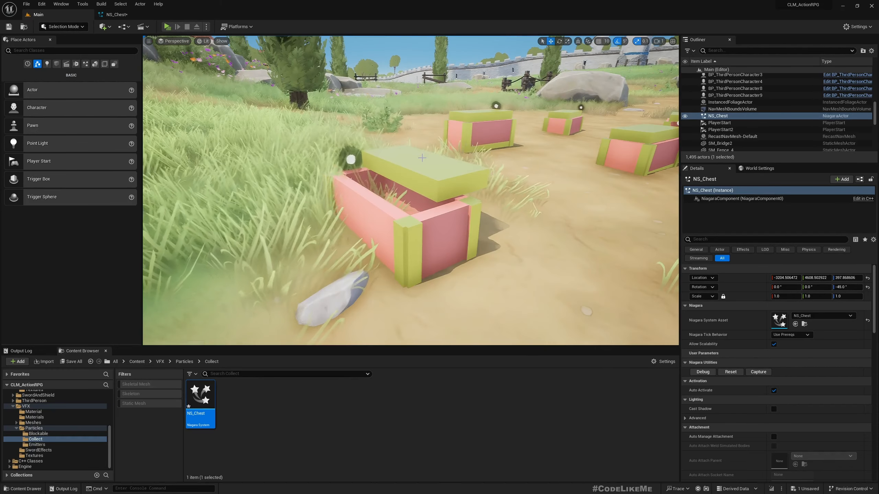
pyautogui.click(734, 373)
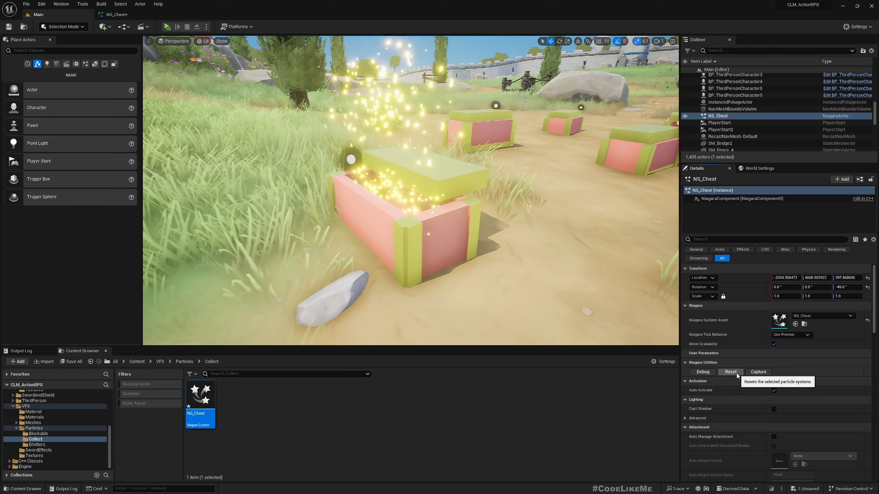
pyautogui.click(736, 375)
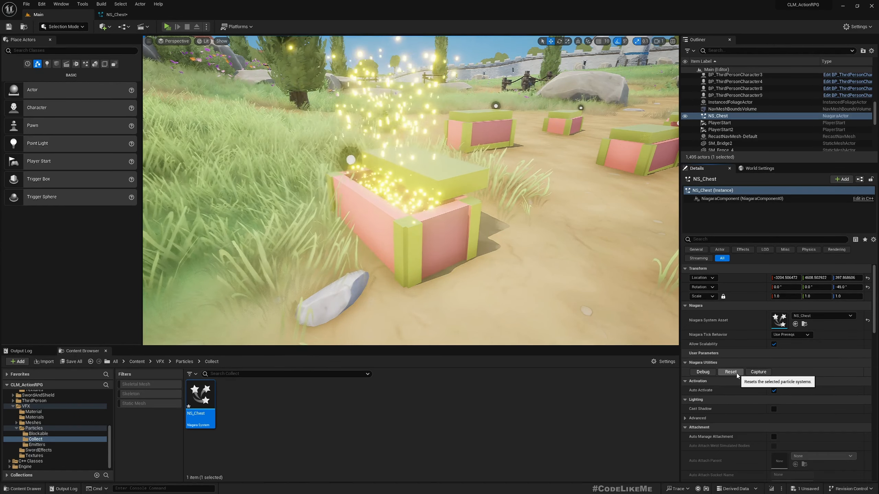
pyautogui.click(736, 373)
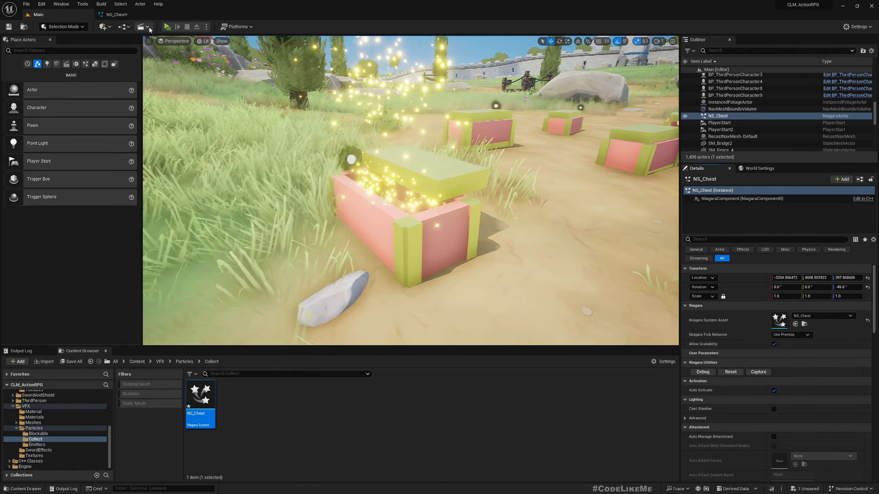
pyautogui.click(114, 14)
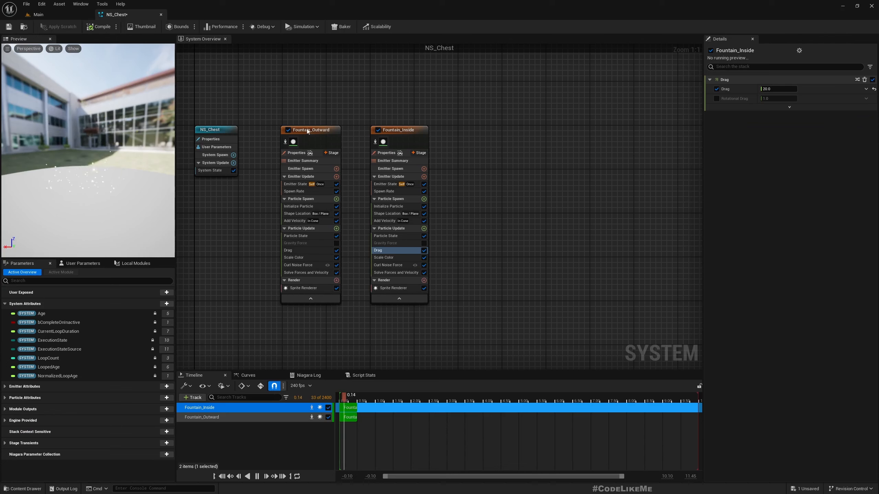
# - Add a Collision module to Fountain_Inside's Particle Update by searching 'col'
pyautogui.click(424, 229)
pyautogui.write('coll')
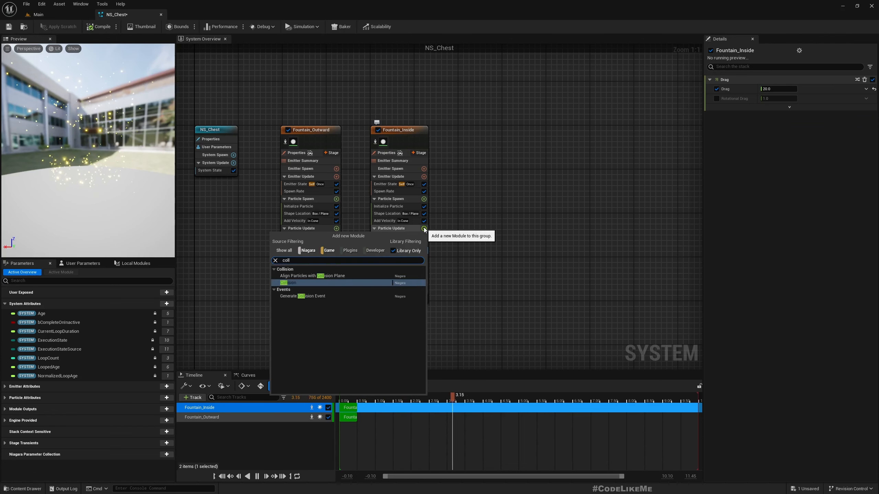
pyautogui.click(329, 283)
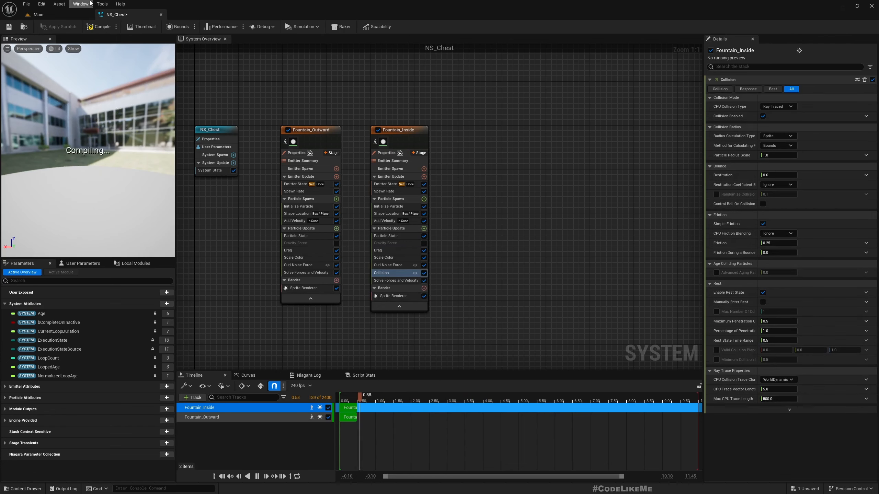
# - Replay the chest's burst three times in the Main level, then reopen the NS_Chest editor
pyautogui.click(62, 15)
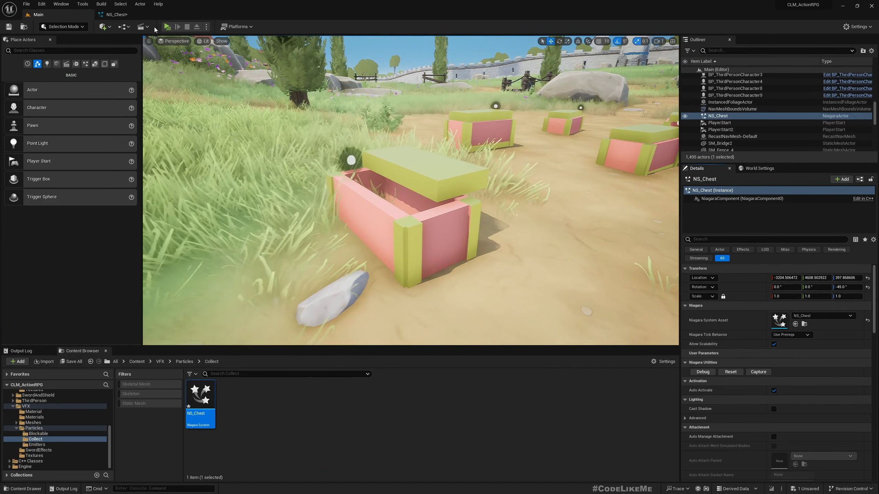
pyautogui.click(731, 372)
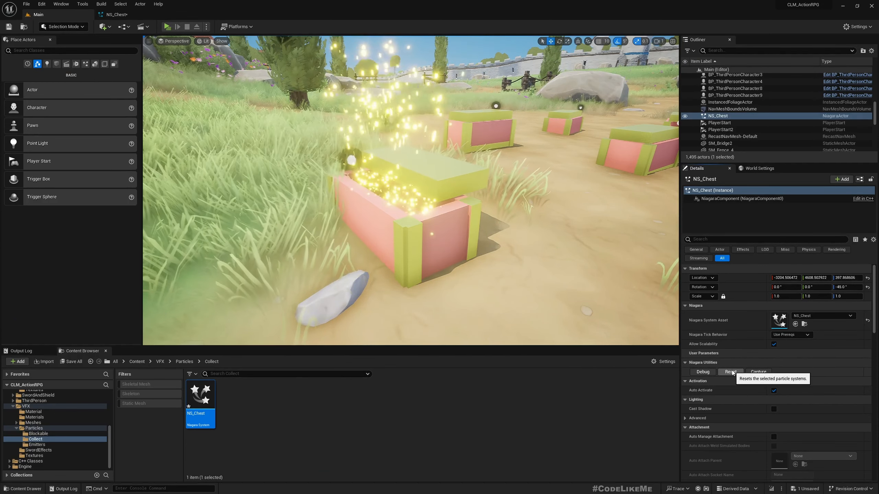
pyautogui.click(731, 372)
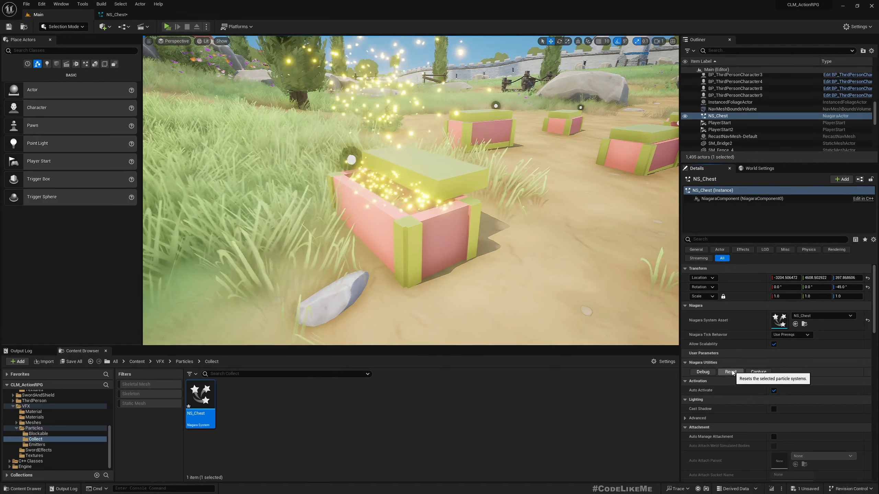
pyautogui.click(731, 373)
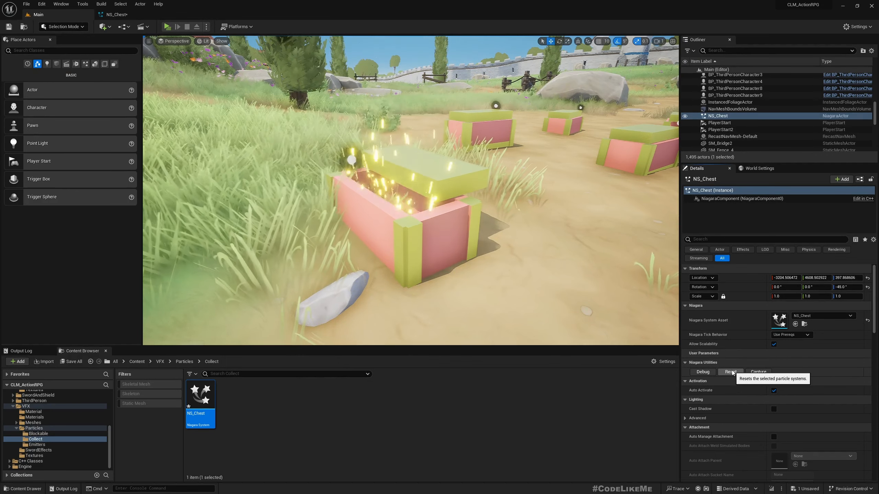
pyautogui.click(116, 14)
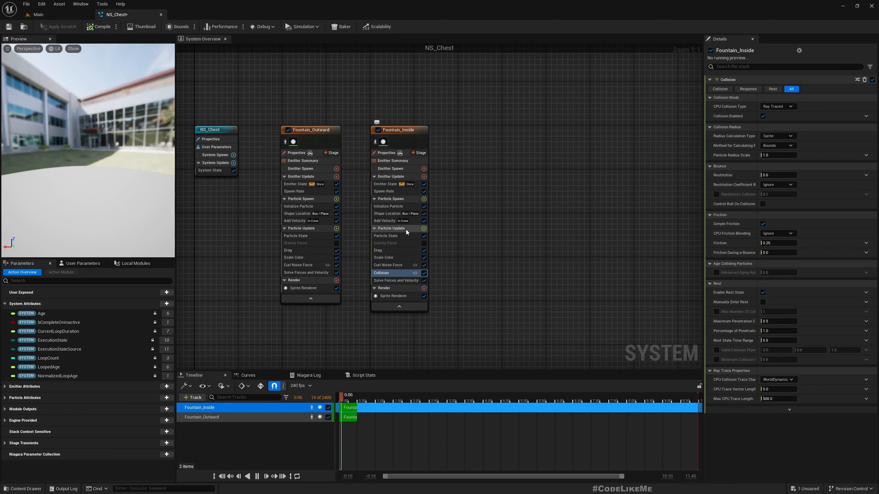
# - Set Fountain_Inside's Drag to 30 and replay the chest effect in the level to preview it
pyautogui.click(385, 221)
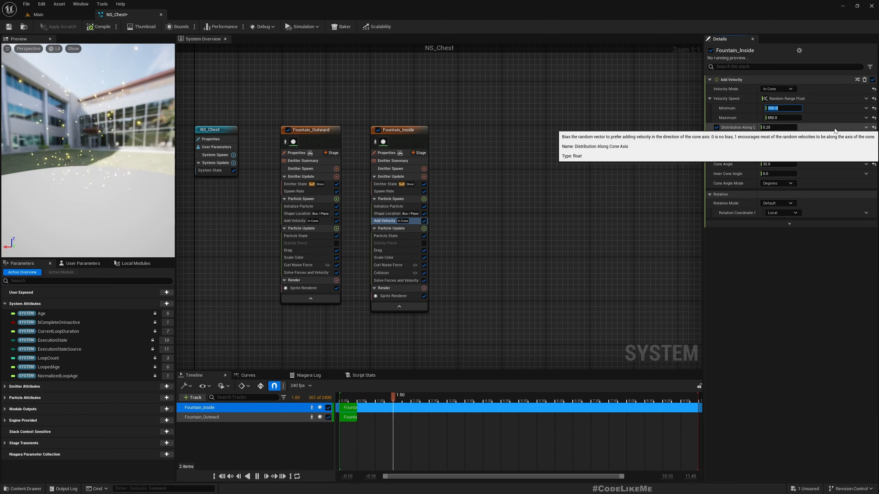
pyautogui.click(446, 254)
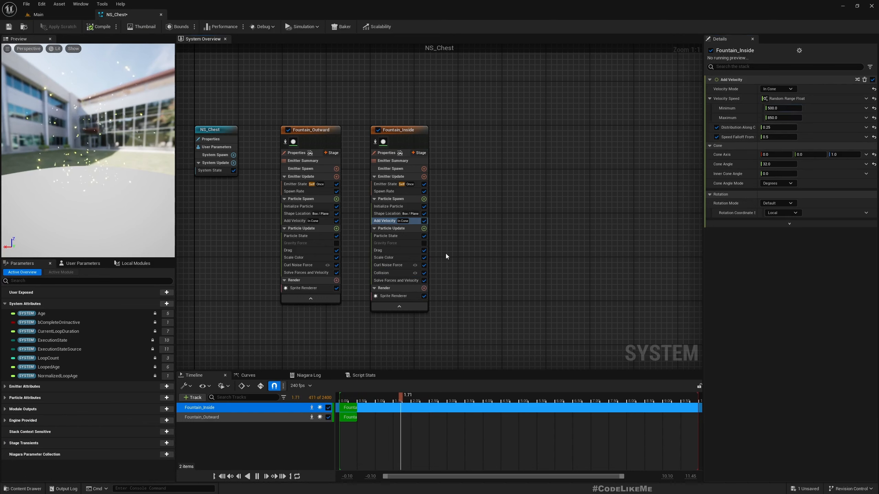
pyautogui.click(389, 258)
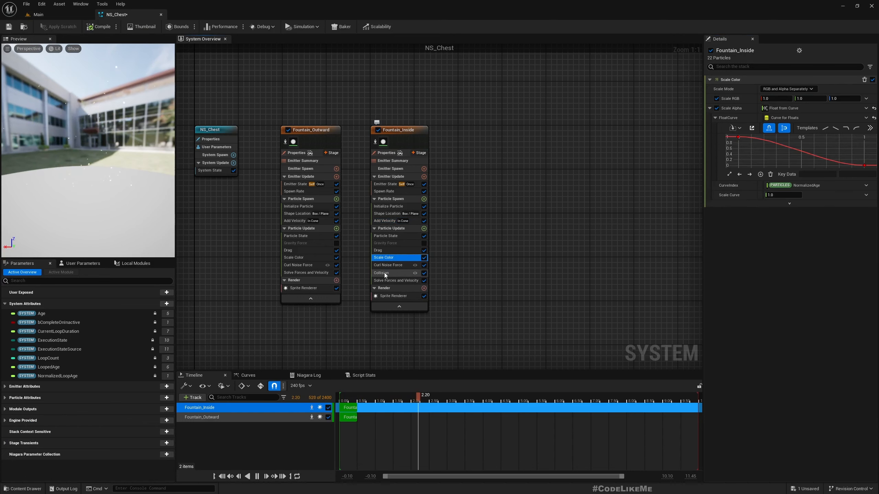
pyautogui.click(381, 251)
pyautogui.click(774, 89)
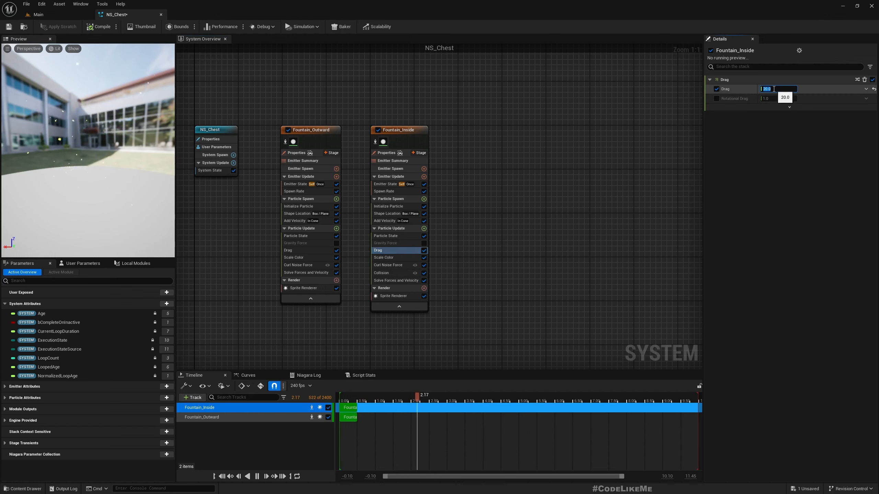
pyautogui.click(38, 14)
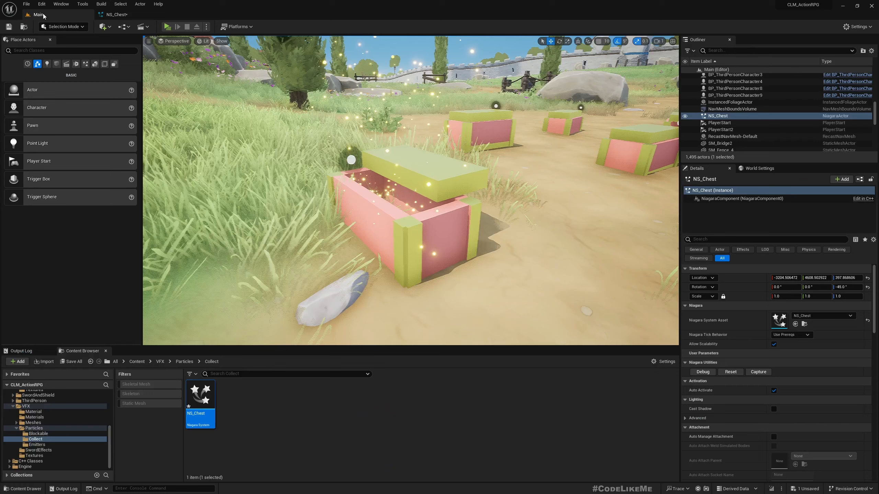
pyautogui.click(730, 372)
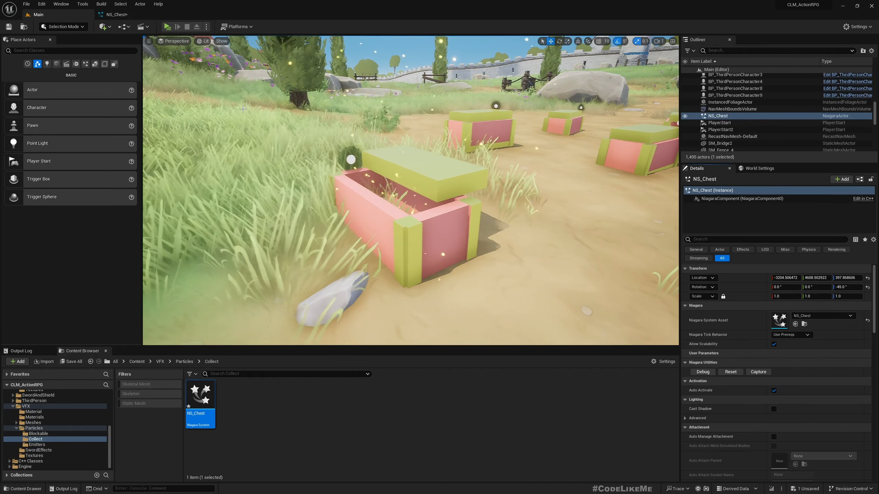
pyautogui.click(116, 14)
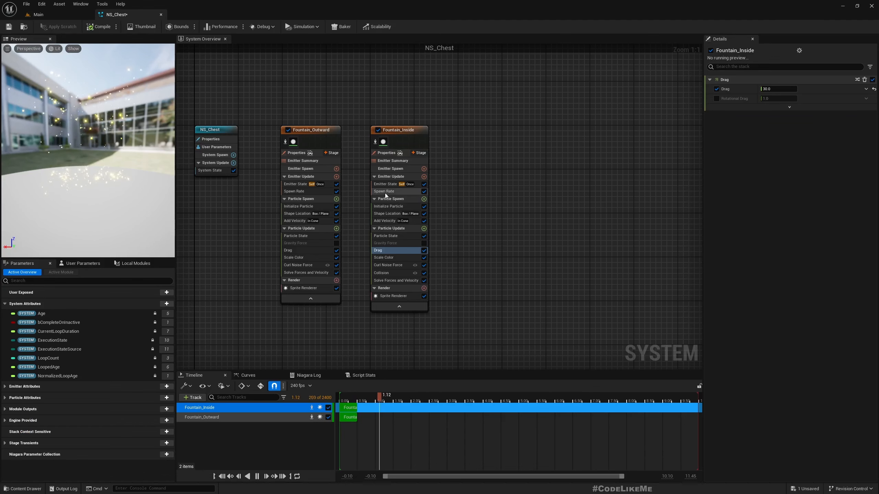
# - Give Fountain_Inside a random Uniform Sprite Size between 2 and 4
pyautogui.click(389, 207)
pyautogui.click(777, 228)
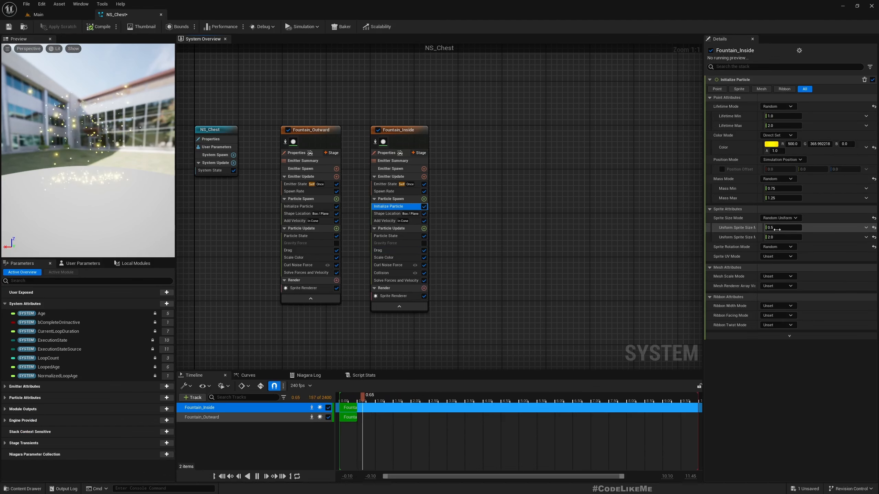
pyautogui.write('2')
pyautogui.press('Tab')
pyautogui.write('4')
pyautogui.press('Return')
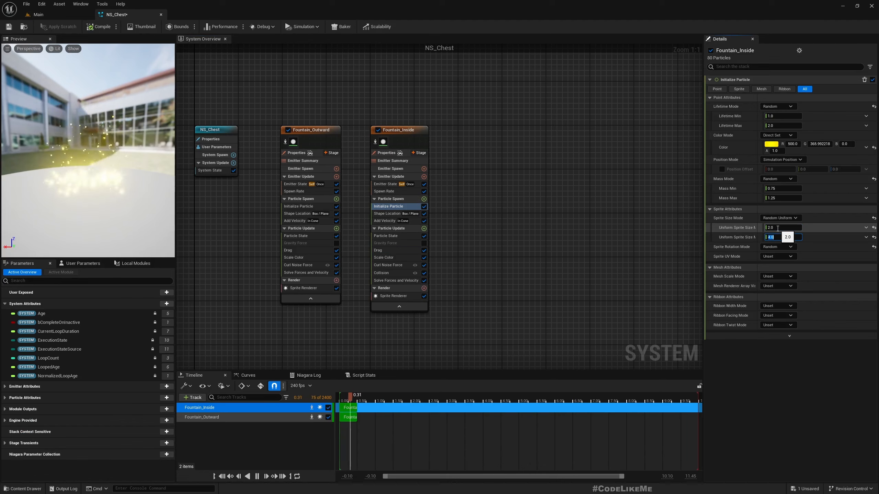
# - Replay the chest effect in the level to check the bigger sparkles
pyautogui.click(51, 16)
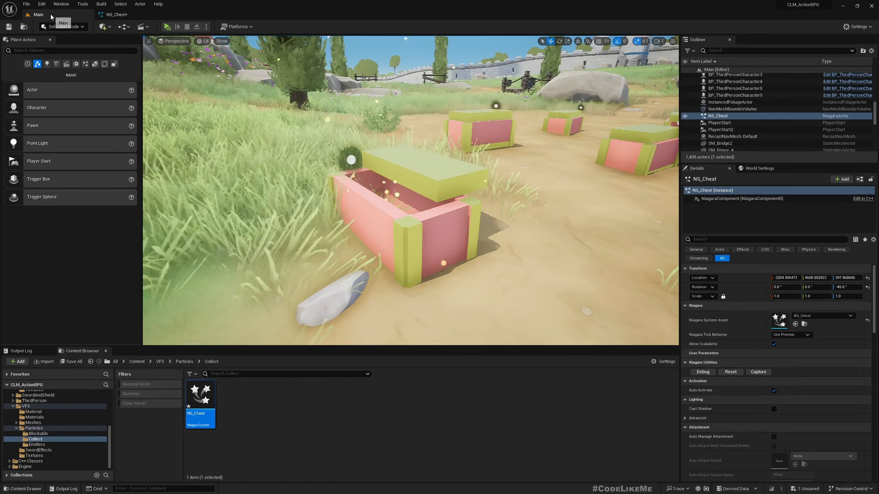
pyautogui.click(731, 373)
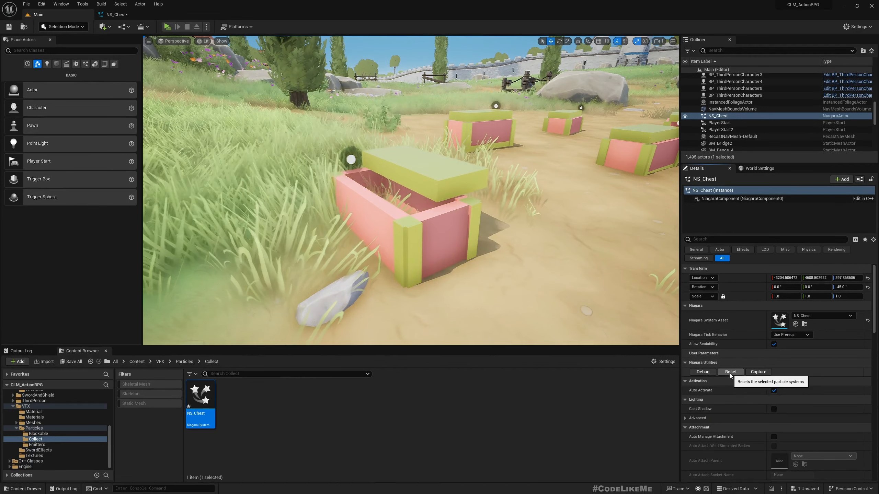
pyautogui.click(730, 373)
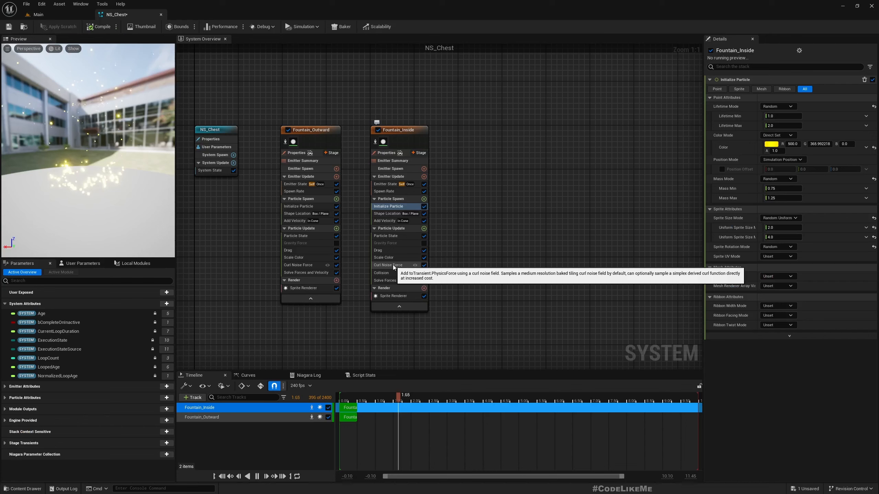
# - Set Fountain_Inside's curl noise strength to 50 and replay the chest effect to compare
pyautogui.click(389, 265)
pyautogui.click(782, 89)
pyautogui.write('50')
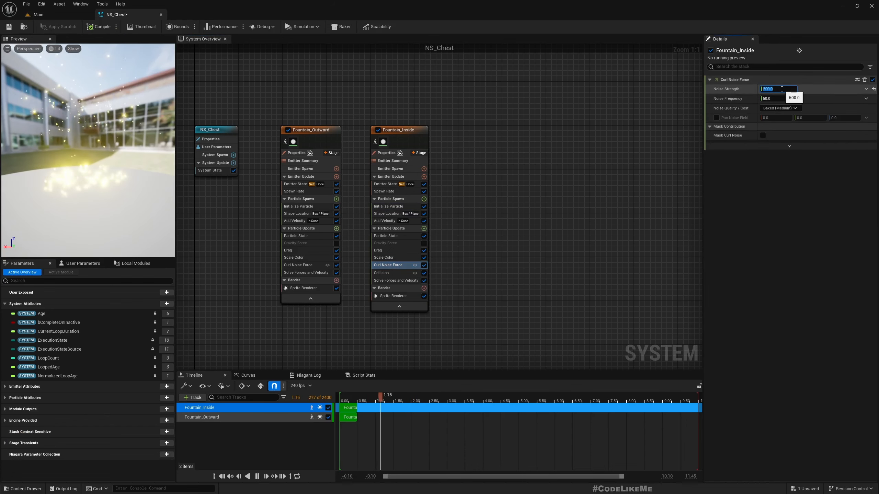
pyautogui.press('Return')
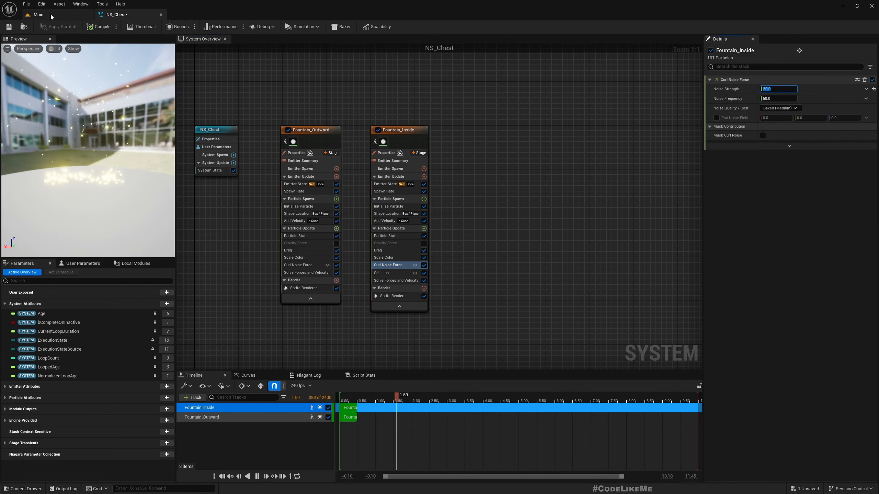
pyautogui.click(38, 14)
pyautogui.click(731, 372)
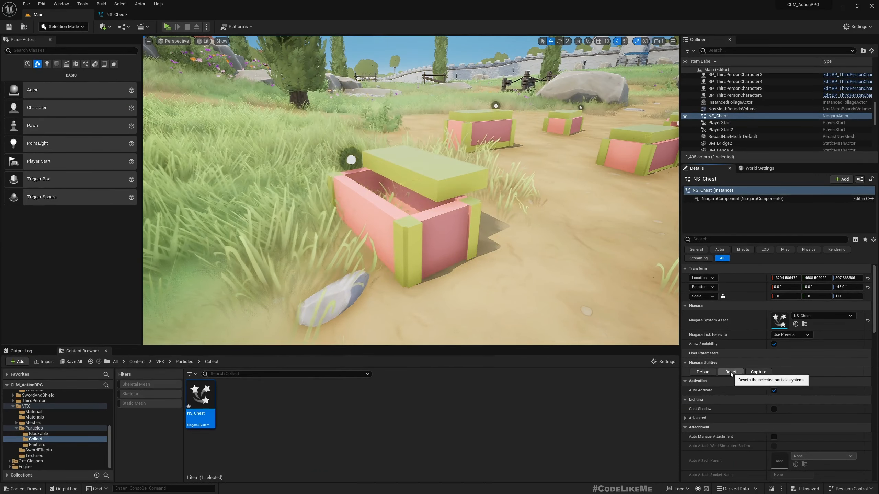
pyautogui.click(731, 372)
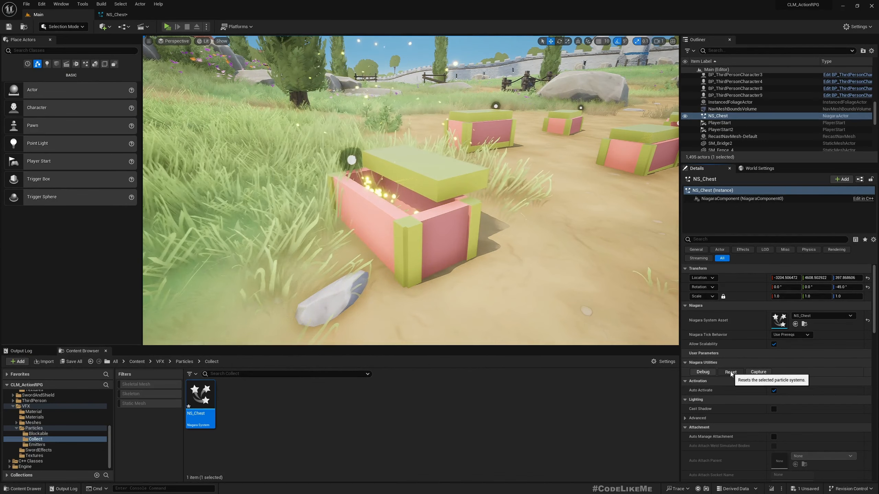
pyautogui.click(731, 372)
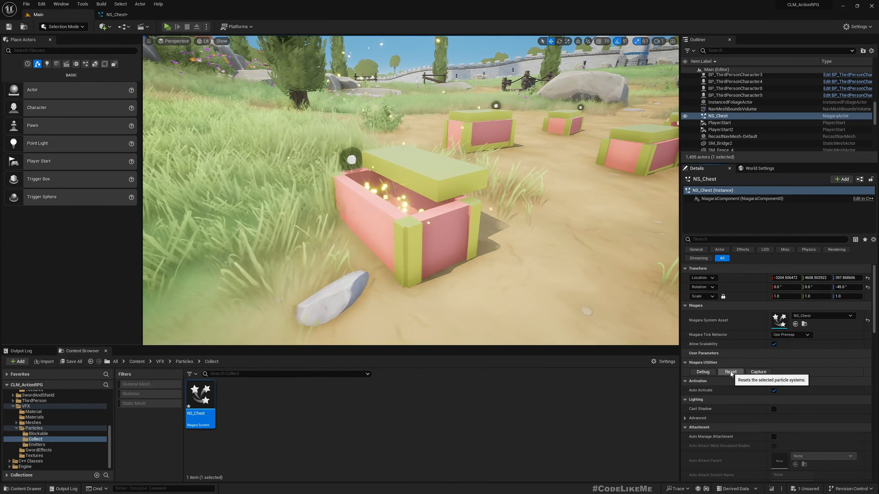
pyautogui.click(114, 14)
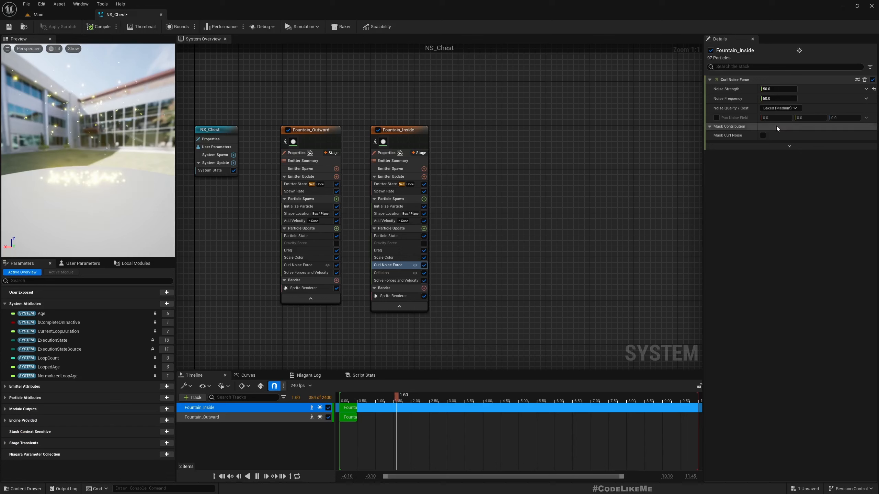
# - Adjust the curl noise strength again, then replay the sparkle burst and tilt the view upward
pyautogui.click(772, 89)
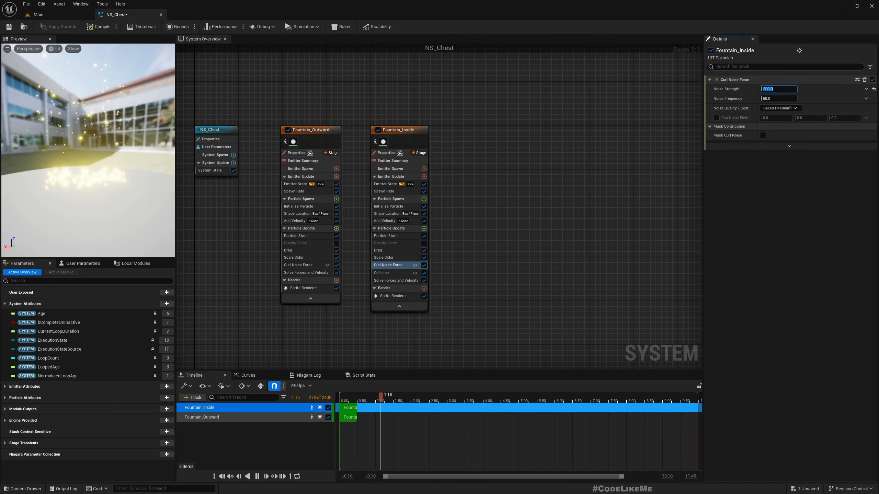
pyautogui.click(57, 15)
pyautogui.click(730, 372)
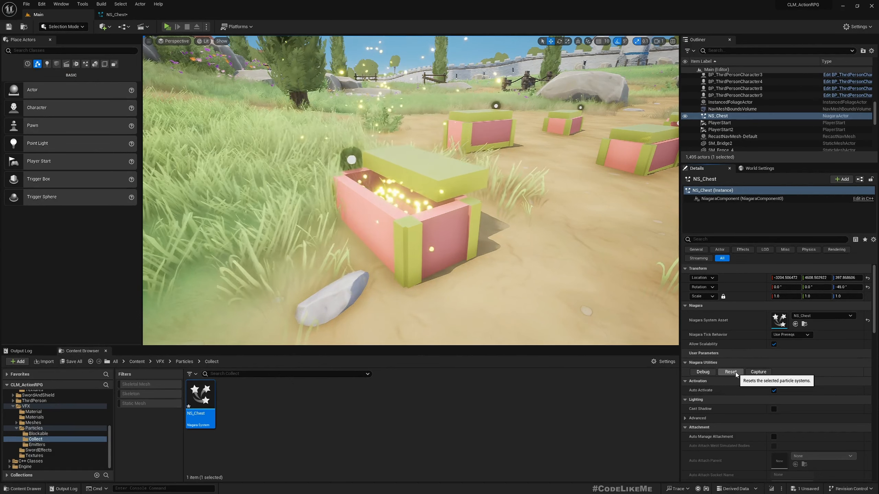
pyautogui.click(731, 373)
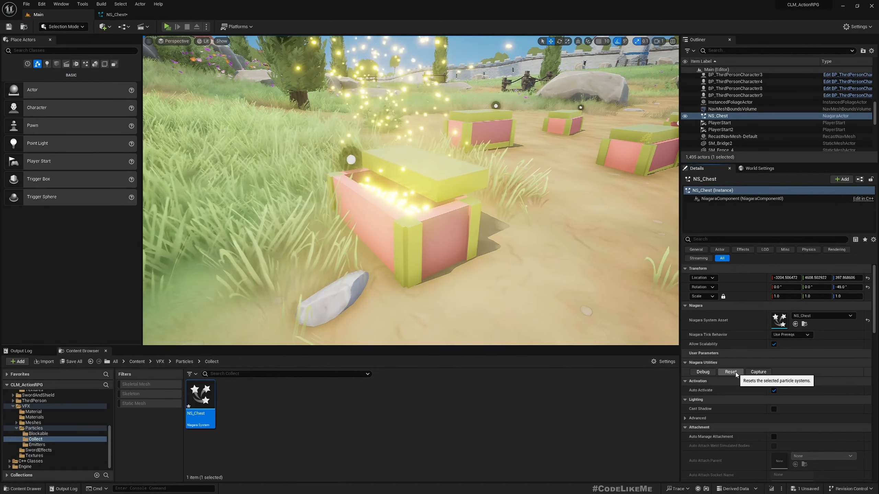
pyautogui.click(731, 372)
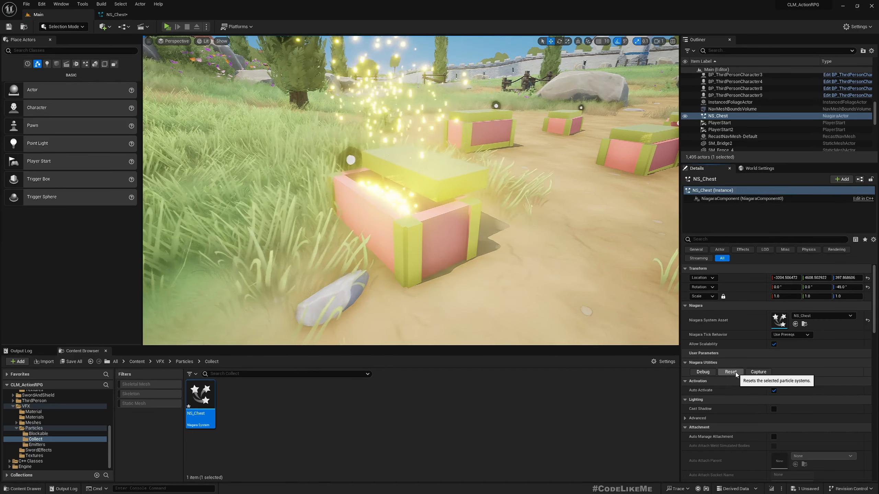
pyautogui.press('Escape')
pyautogui.moveTo(402, 221); pyautogui.dragTo(404, 205, button='right')
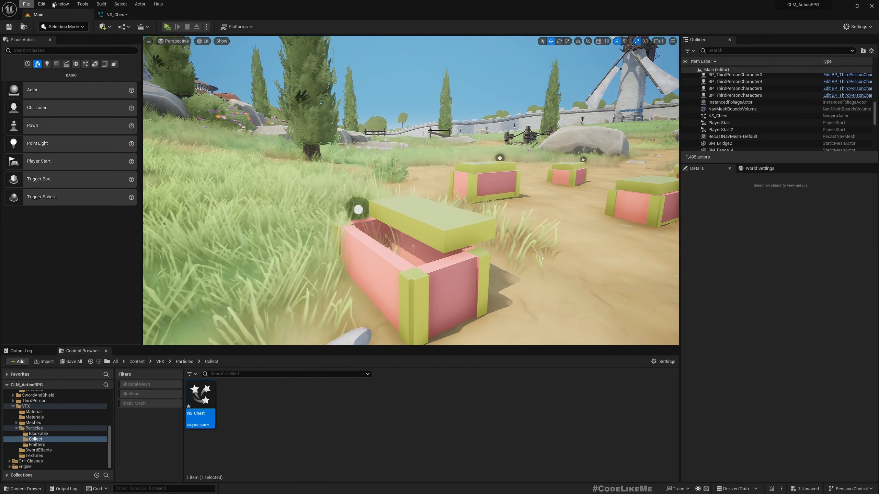
# - Duplicate the Fountain_Outward emitter in NS_Chest and place the copy beside Fountain_Inside
pyautogui.click(117, 14)
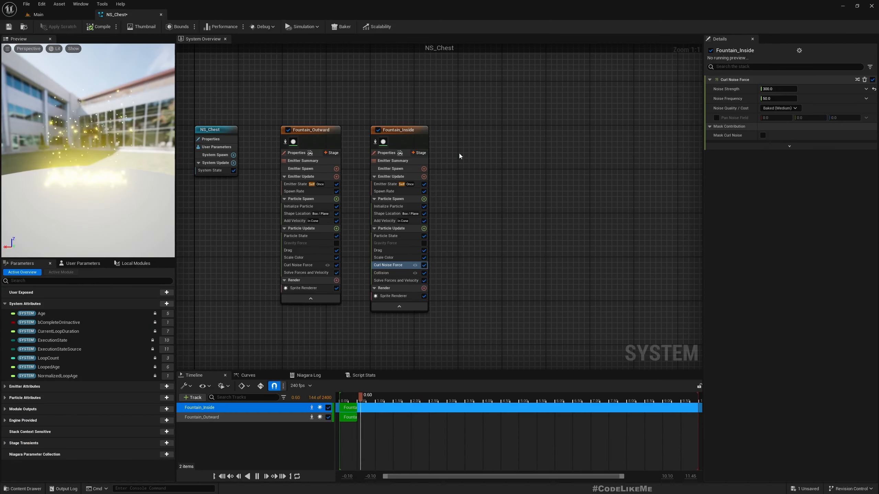
pyautogui.click(412, 131)
pyautogui.click(324, 137)
pyautogui.hotkey('ctrl', 'c')
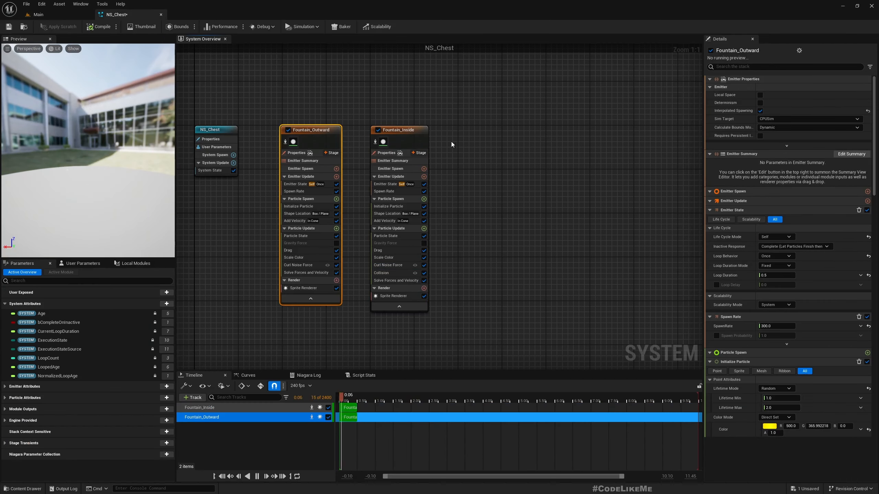
pyautogui.hotkey('ctrl', 'v')
pyautogui.moveTo(515, 152); pyautogui.dragTo(490, 136)
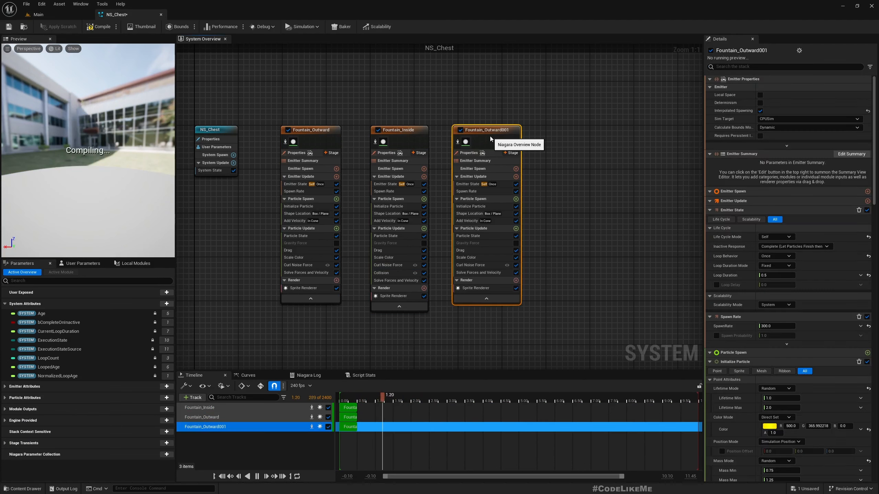
# - Rename the duplicated emitter to Smoke and select its Sprite Renderer
pyautogui.doubleClick(491, 134)
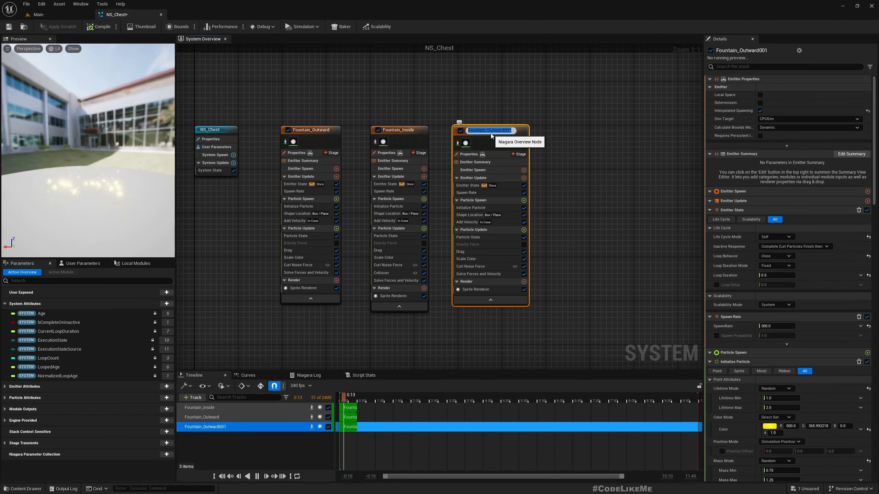
pyautogui.write('Smoke')
pyautogui.press('Return')
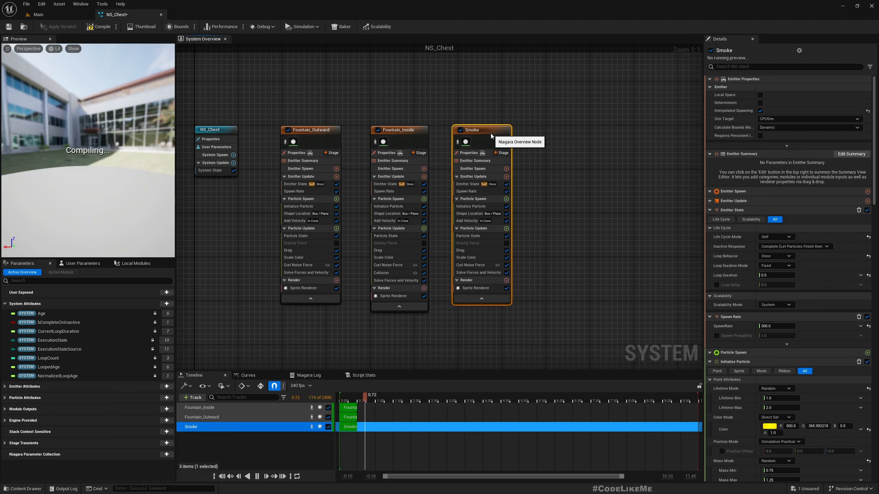
pyautogui.click(473, 288)
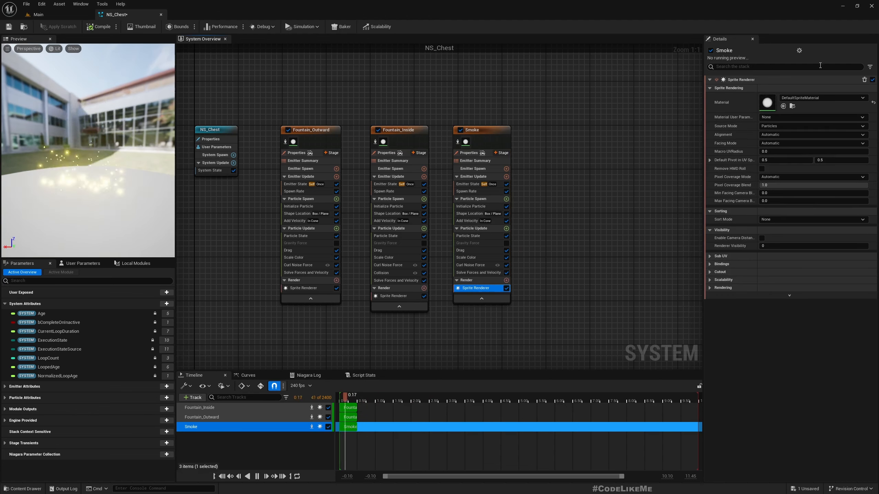
# - Assign M_SwordSmoke as the Smoke sprite material via a 'smoke' search, then browse to it
pyautogui.click(806, 98)
pyautogui.write('smok')
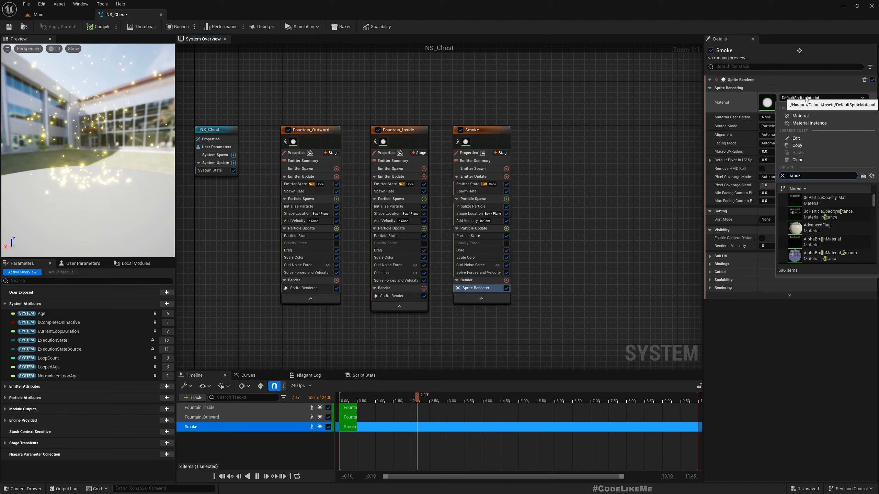
pyautogui.write('e')
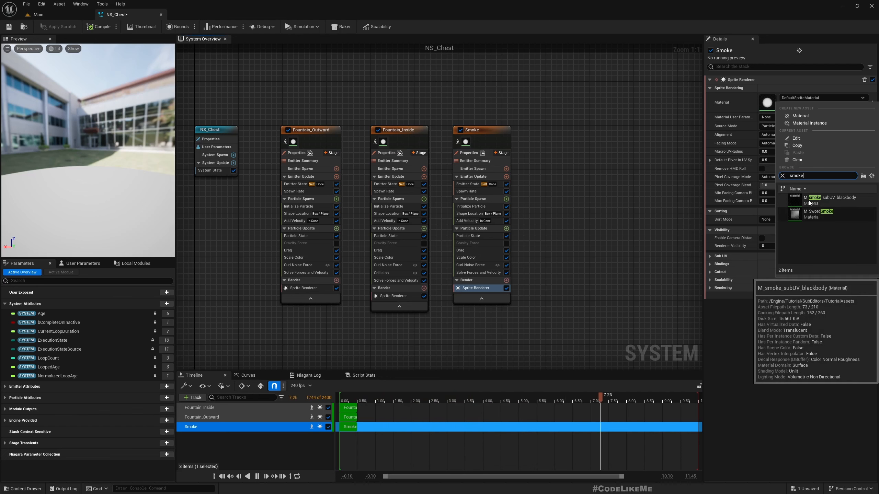
pyautogui.click(818, 216)
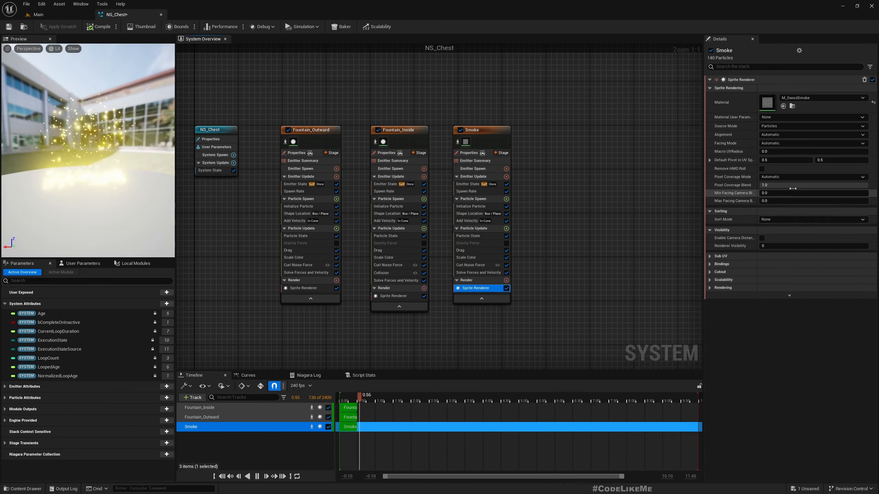
pyautogui.click(793, 107)
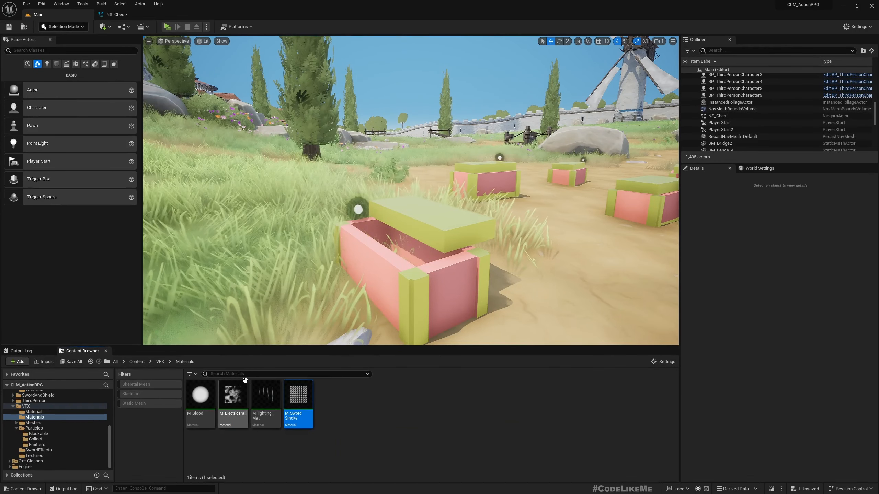
# - Open M_SwordSmoke, view its Particle SubUV texture T_Smoke_SubUV, and save the material
pyautogui.doubleClick(293, 399)
pyautogui.scroll(2, 453, 204)
pyautogui.click(311, 197)
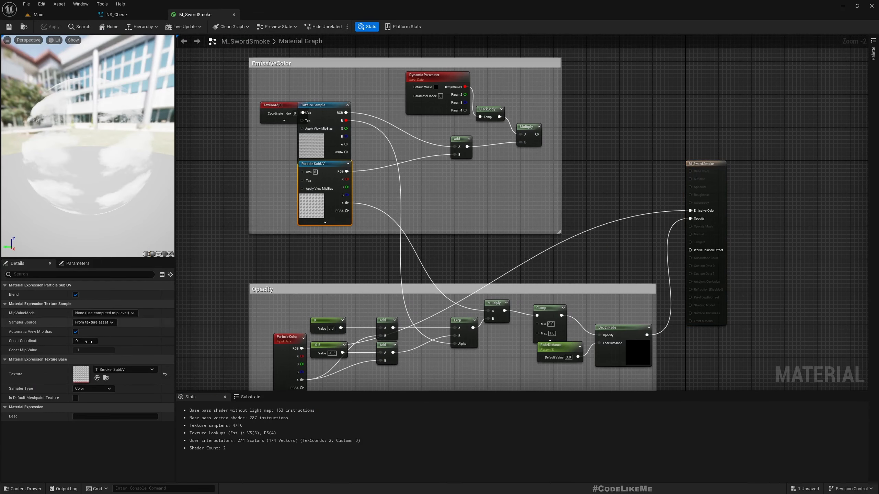
pyautogui.doubleClick(79, 374)
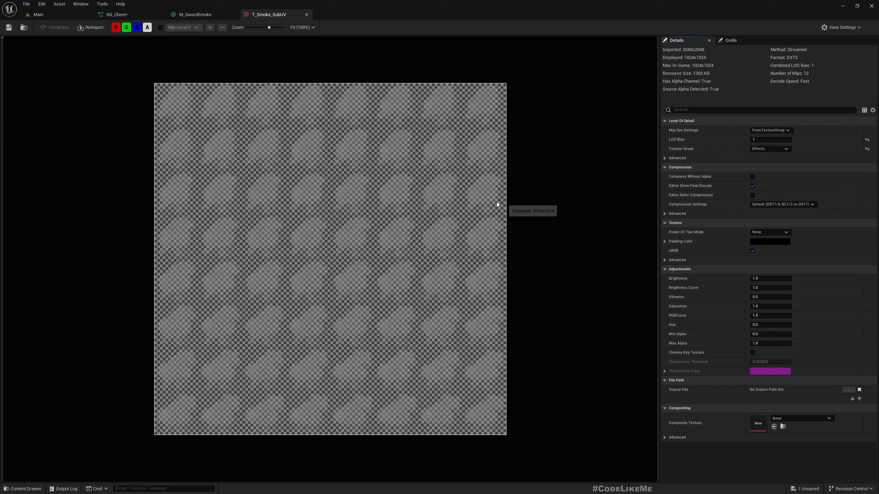
pyautogui.click(306, 14)
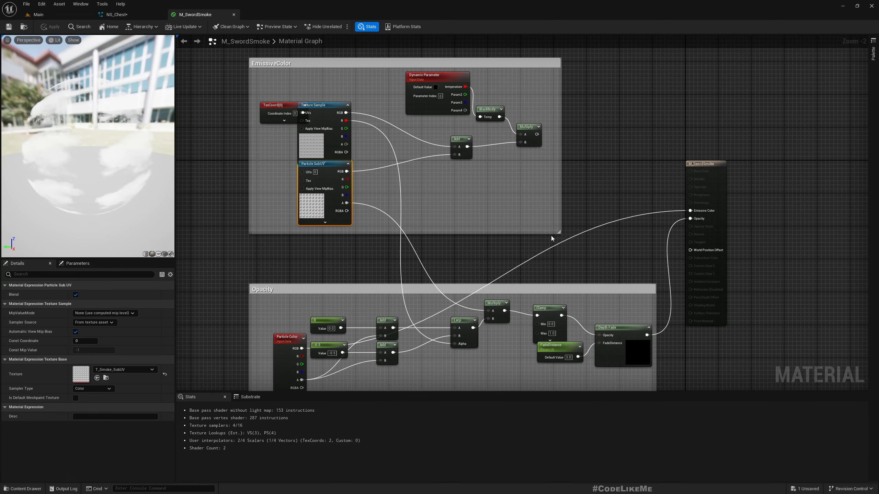
pyautogui.moveTo(551, 236); pyautogui.dragTo(559, 220, button='right')
pyautogui.scroll(-1, 499, 212)
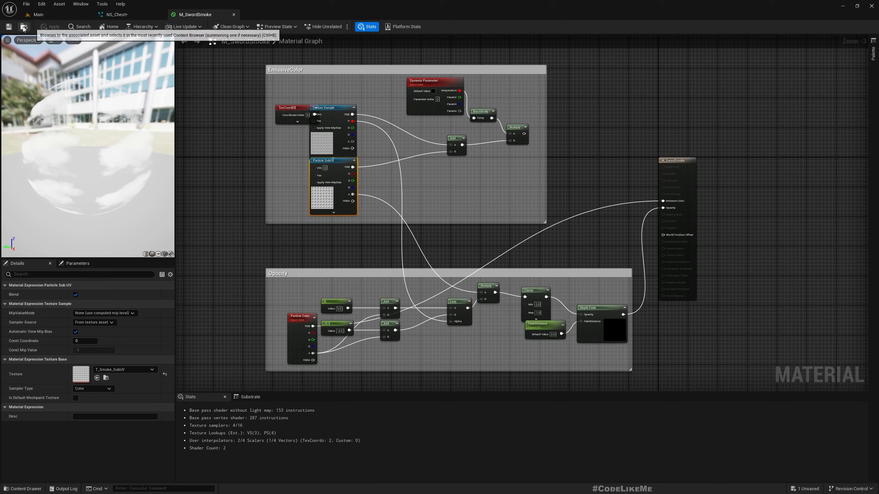
pyautogui.click(9, 27)
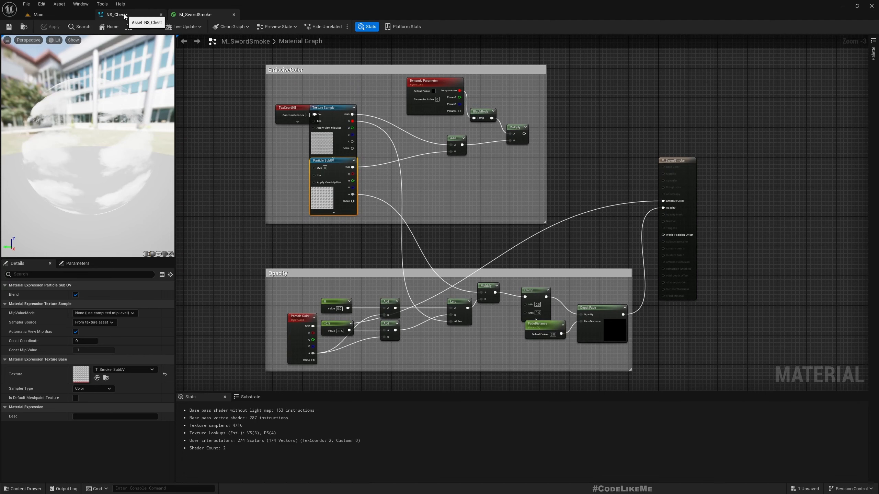
# - Inspect the T_soft_smoke and T_Smoke_SubUV textures in their editors, then close both texture tabs
pyautogui.click(316, 140)
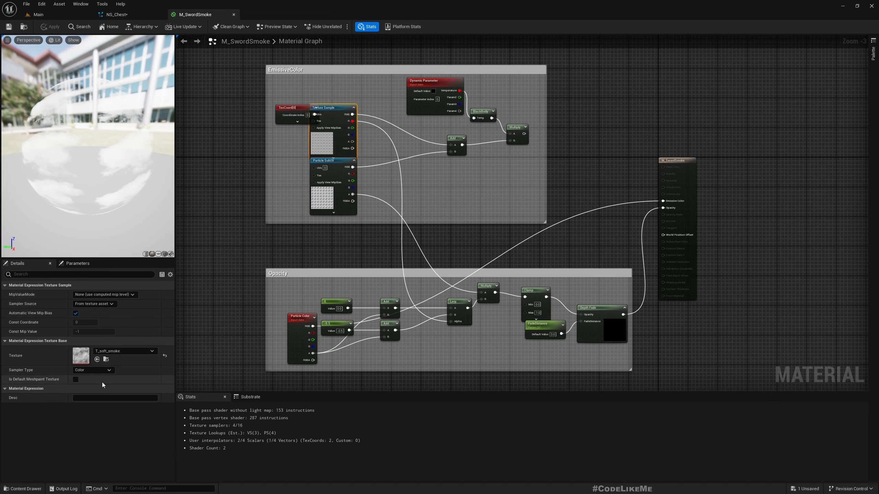
pyautogui.click(315, 201)
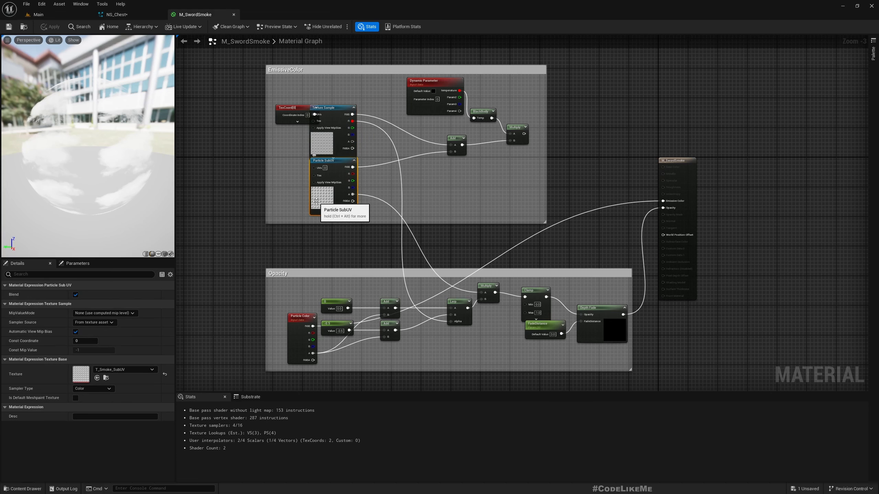
pyautogui.click(337, 136)
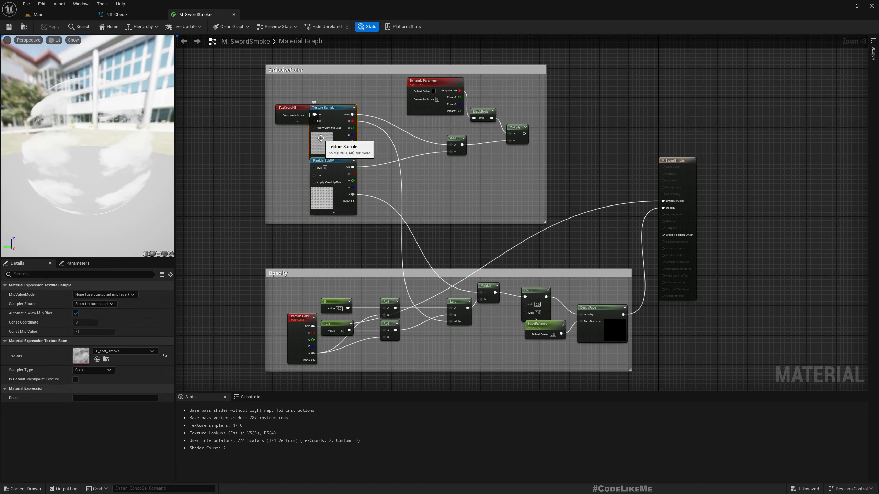
pyautogui.doubleClick(80, 355)
pyautogui.click(200, 15)
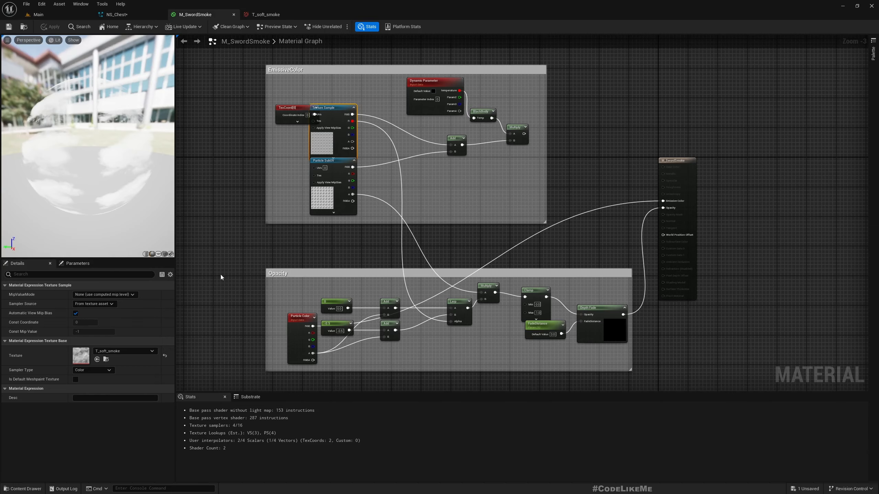
pyautogui.click(318, 207)
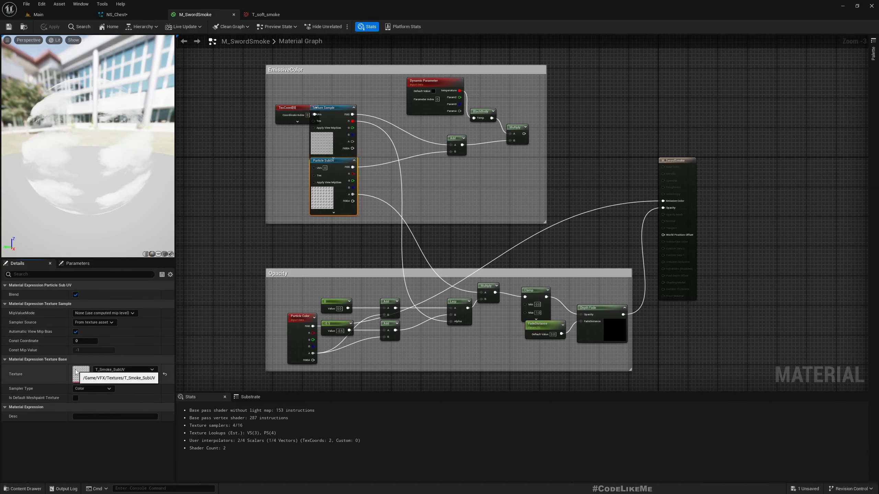
pyautogui.doubleClick(81, 365)
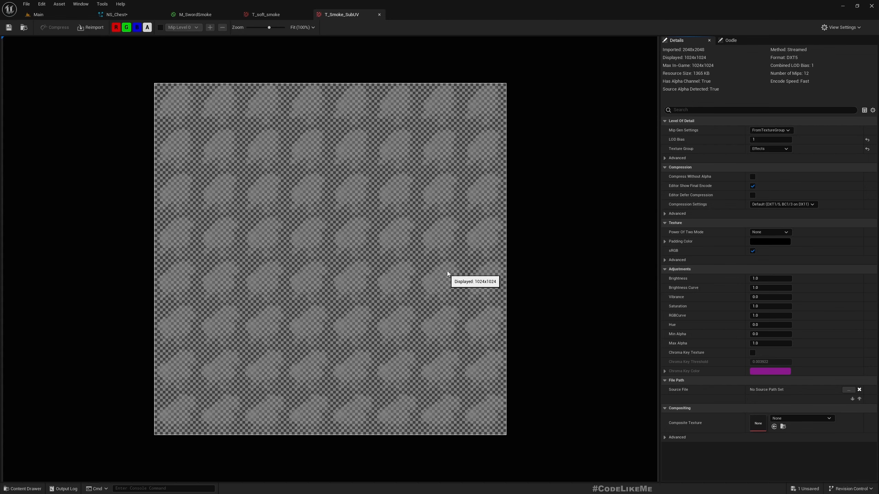
pyautogui.click(379, 14)
pyautogui.click(306, 15)
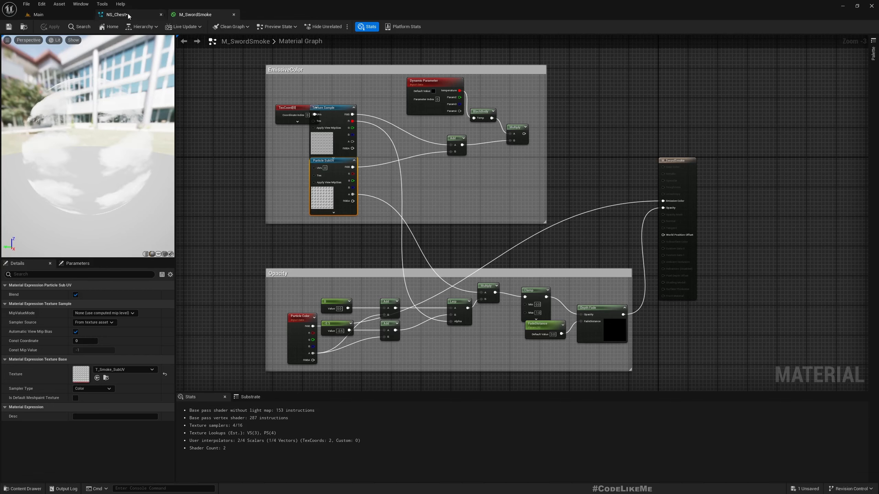
# - Set the Smoke emitter's Sub UV Sub Image Size to 8 and its spawn rate to 30
pyautogui.click(144, 15)
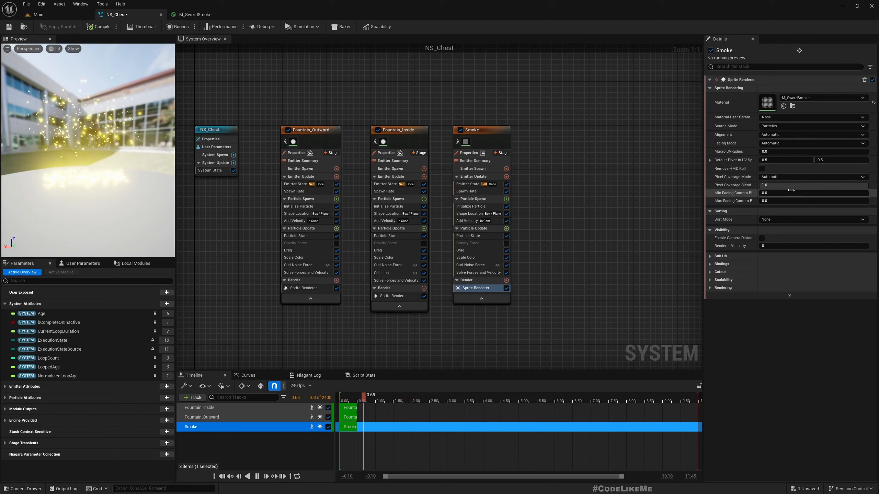
pyautogui.click(710, 256)
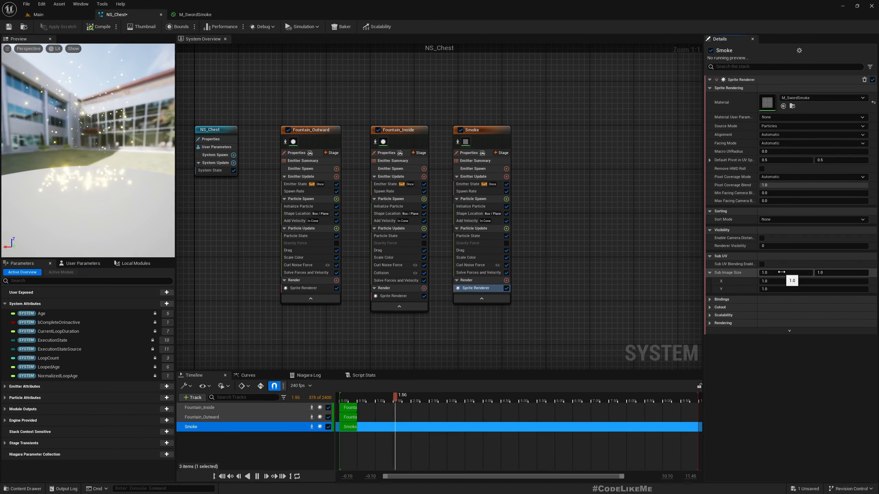
pyautogui.click(778, 273)
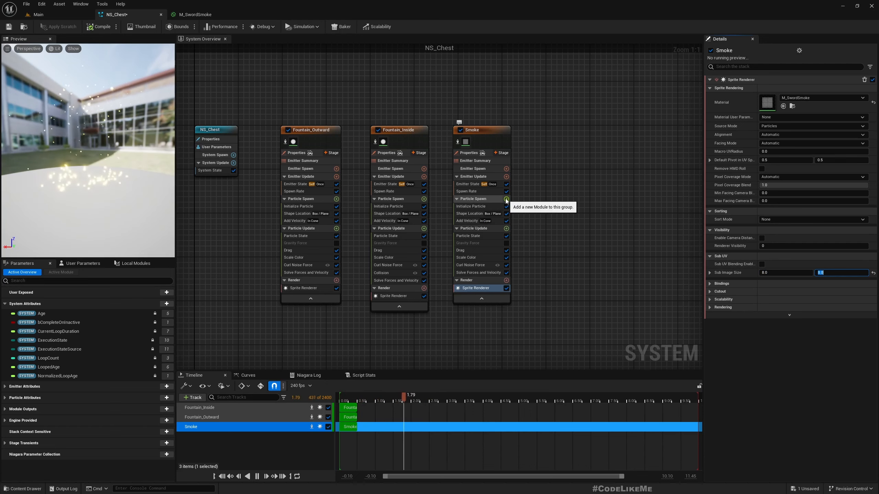
pyautogui.click(484, 192)
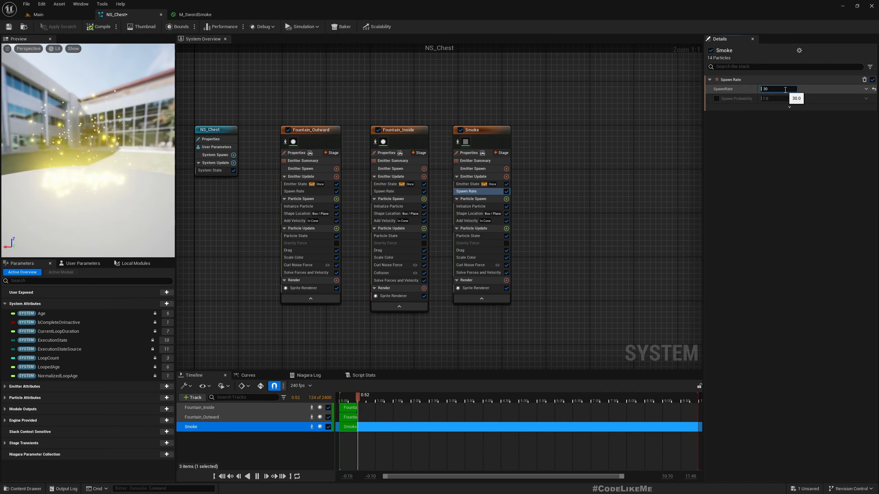
pyautogui.press('Return')
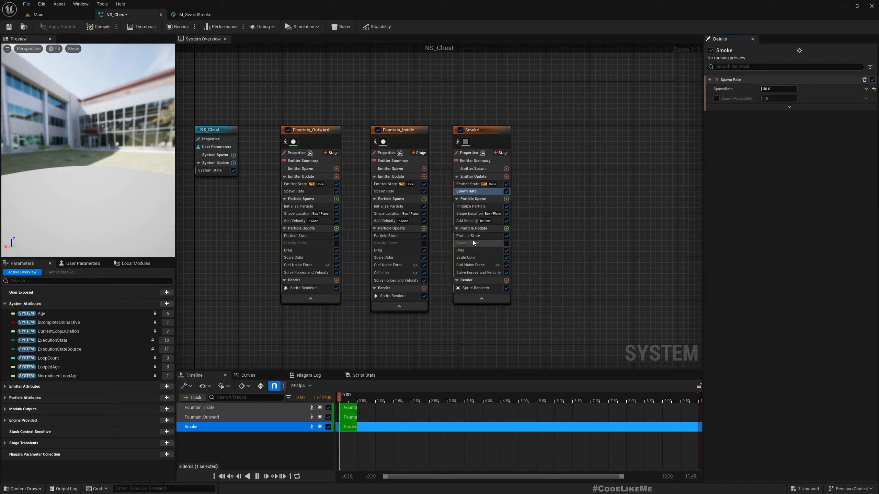
# - Reset Smoke's initial particle colour to white (1.0, 1.0, 1.0) and disable Fountain_Outward and Fountain_Inside
pyautogui.click(467, 207)
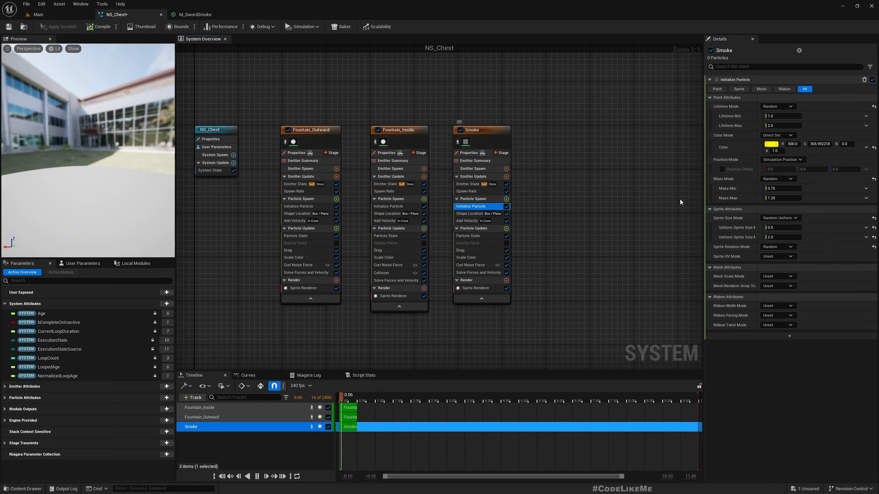
pyautogui.click(873, 148)
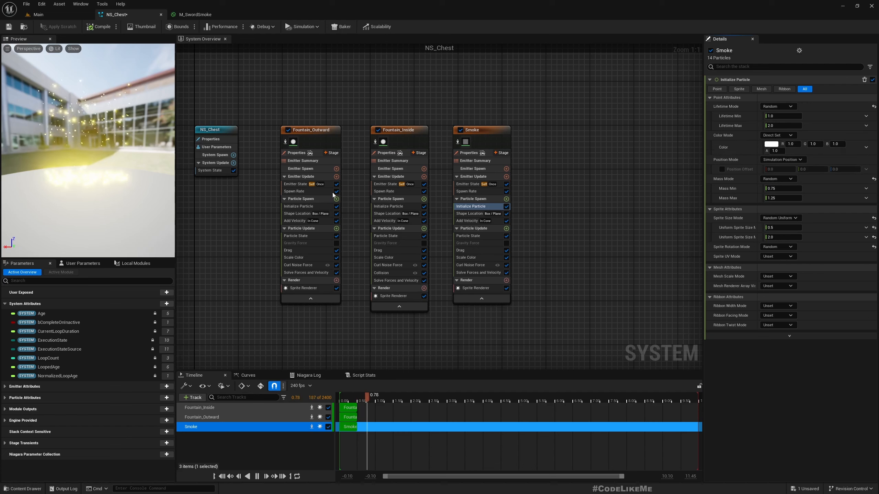
pyautogui.click(288, 130)
pyautogui.click(377, 131)
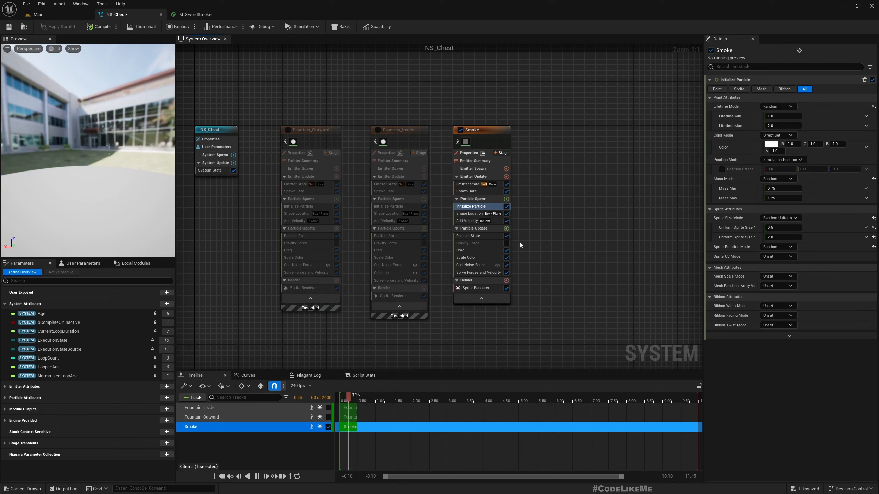
pyautogui.click(479, 250)
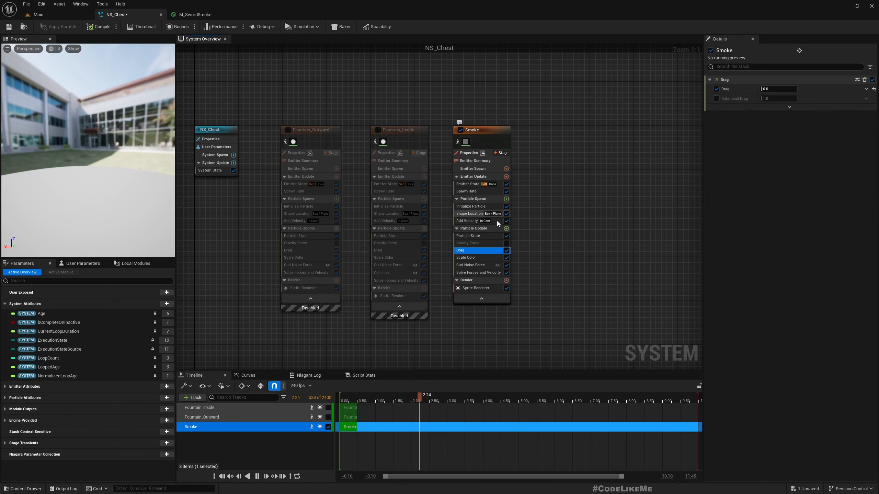
pyautogui.click(472, 206)
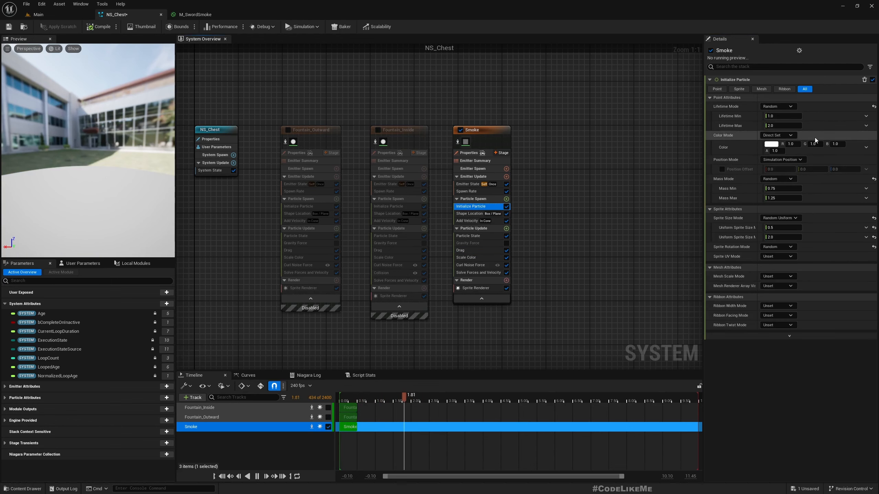
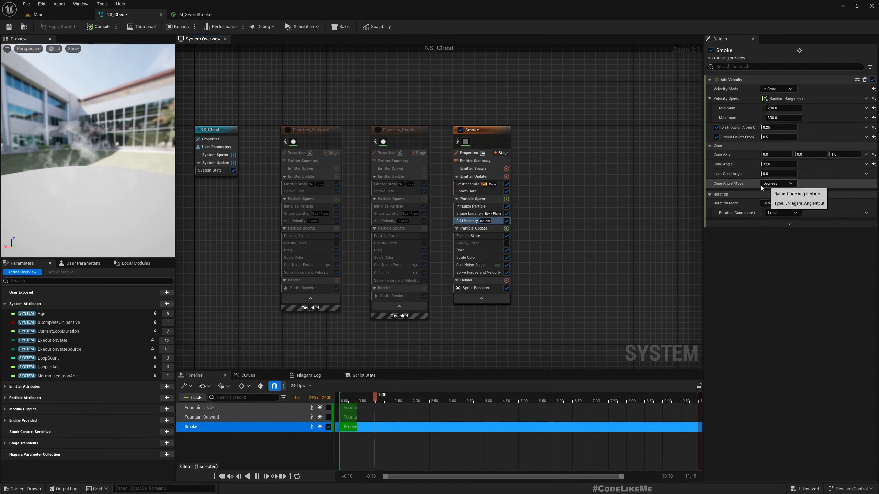
# - Lower the Smoke emitter's Drag from 6.0 to 2.0
pyautogui.click(463, 251)
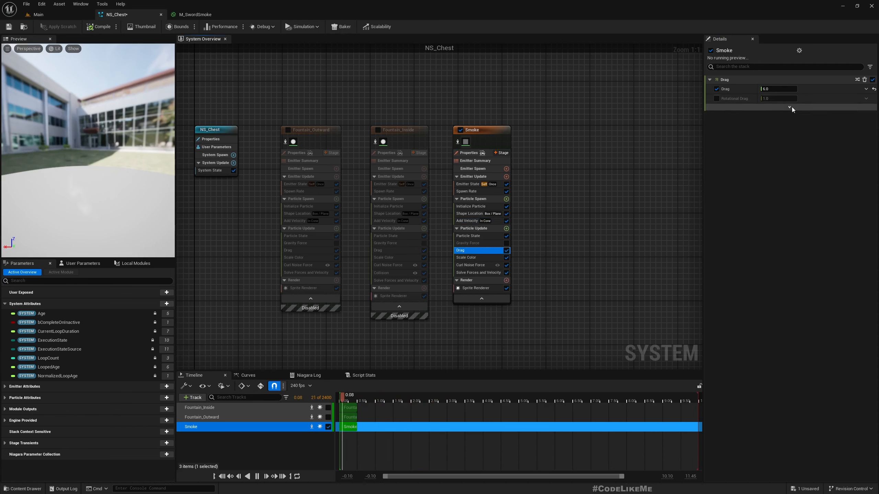
pyautogui.write('2')
pyautogui.press('Return')
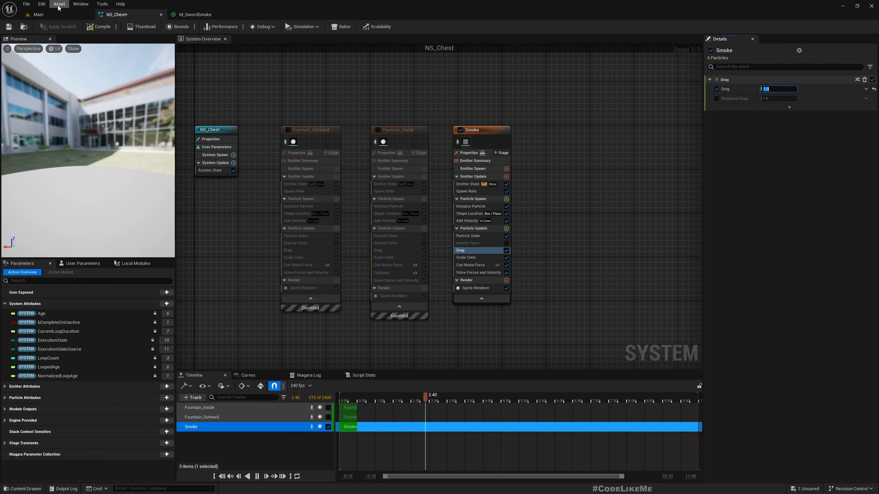
# - Replay NS_Chest in the Main level to check the slower smoke, then return to its editor
pyautogui.click(38, 14)
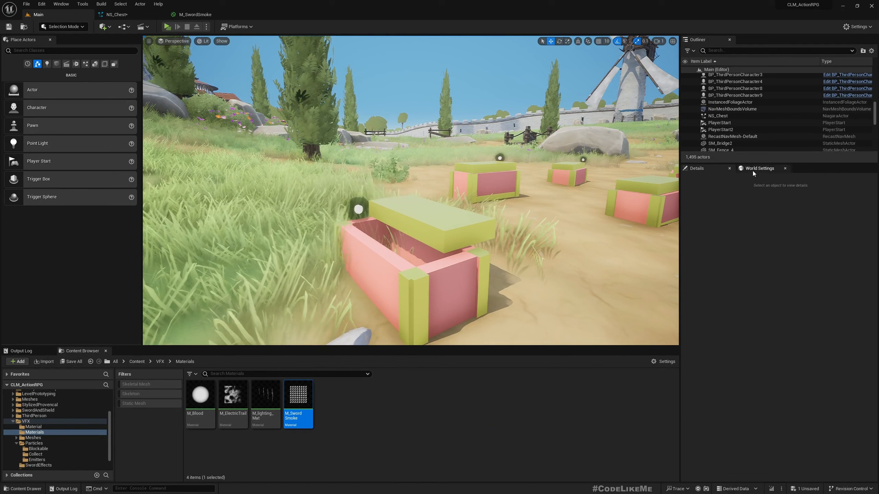
pyautogui.click(714, 116)
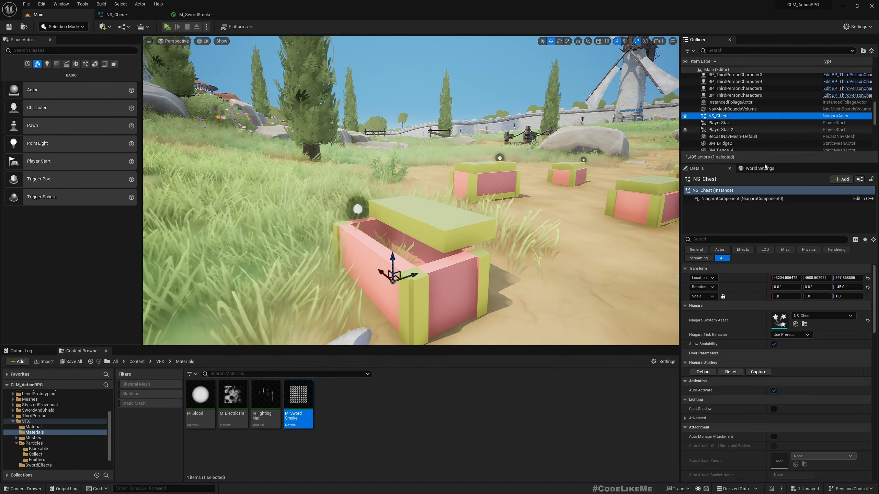
pyautogui.click(729, 373)
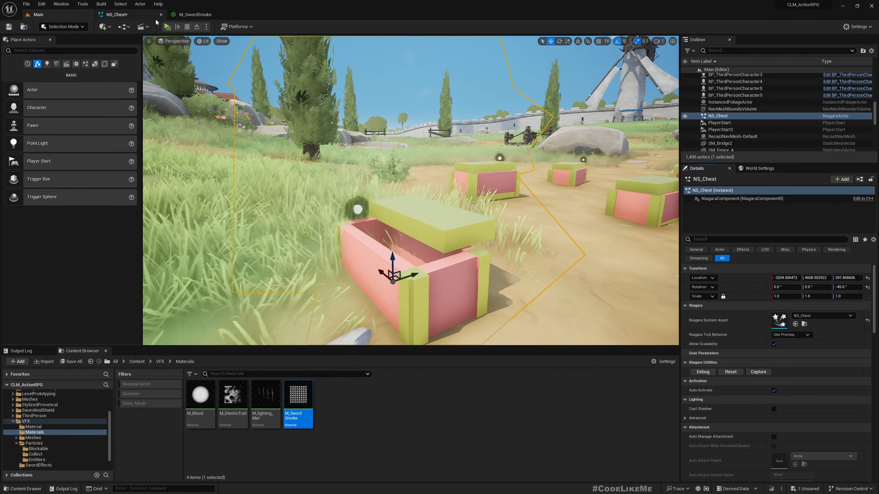
pyautogui.click(116, 15)
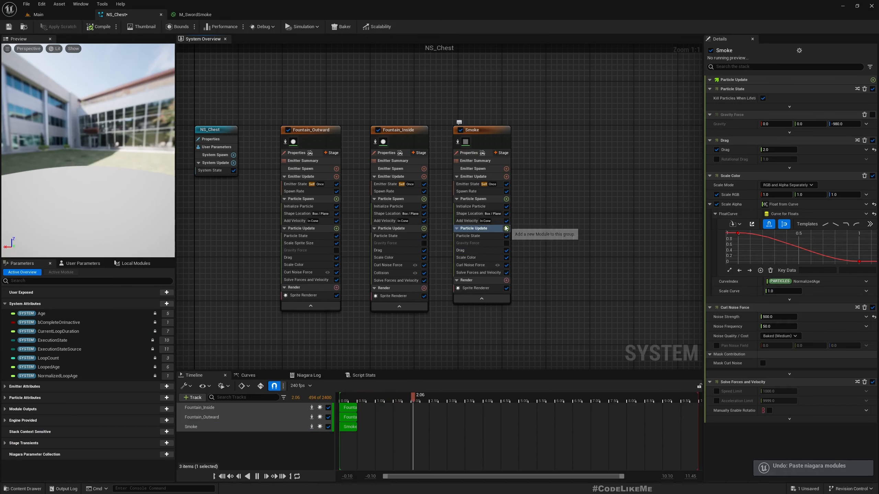
# - Add a Scale Sprite Size module to Smoke's Particle Update
pyautogui.click(506, 228)
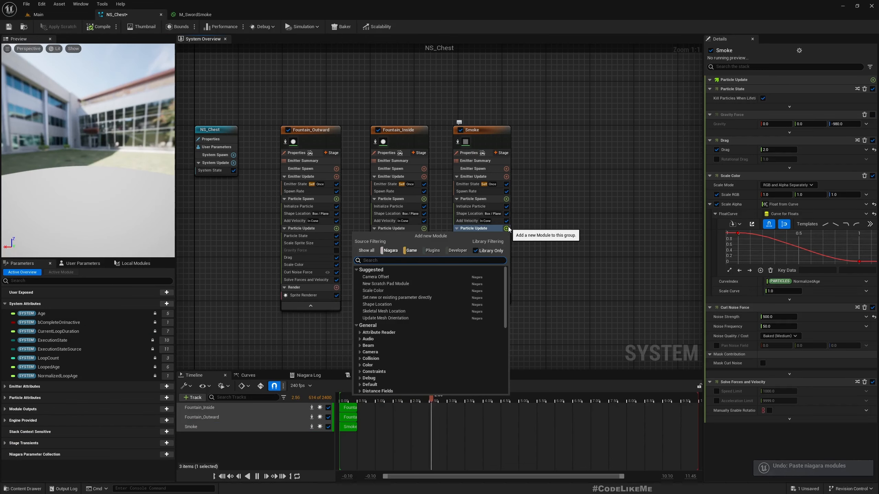
pyautogui.write('scale sp')
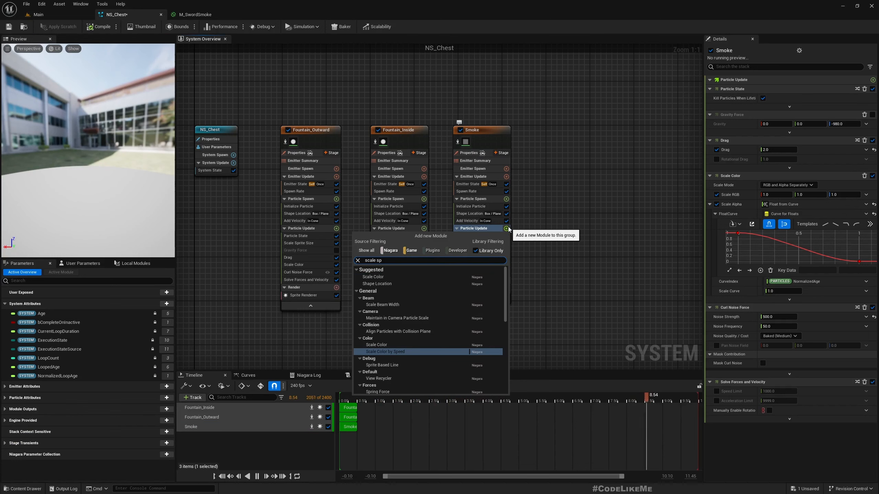
pyautogui.hotkey('ctrl', 'a')
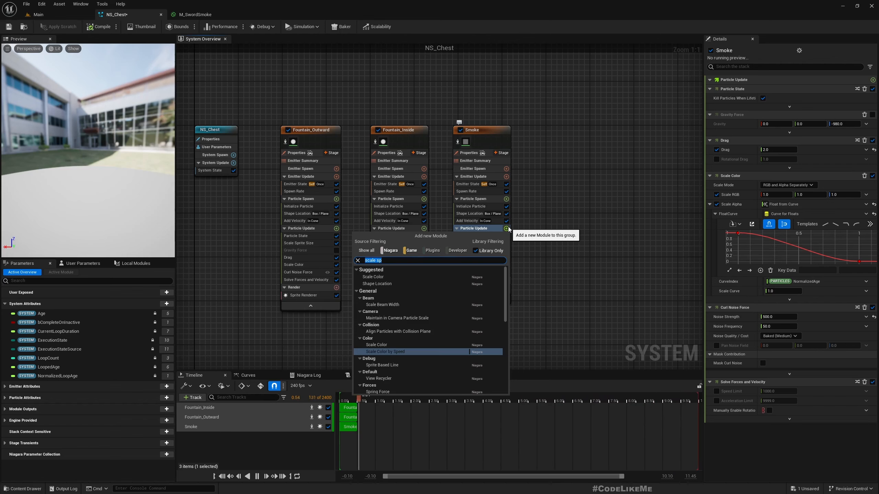
pyautogui.write('sprite six')
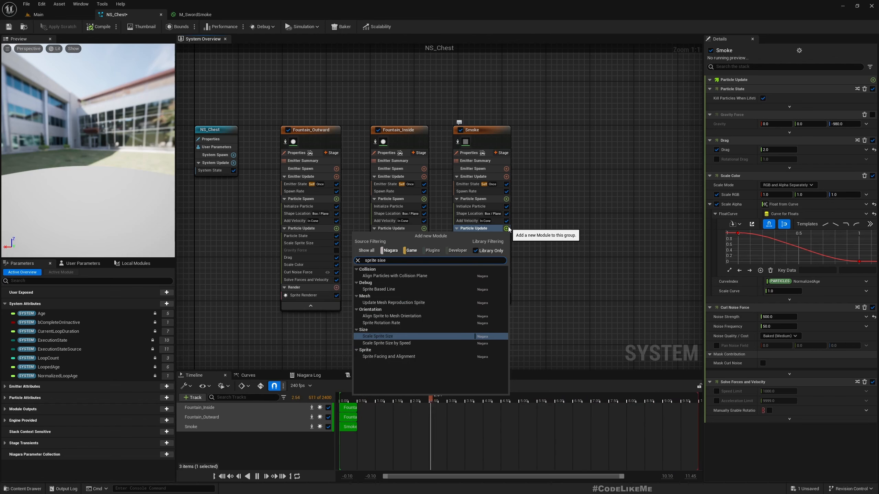
pyautogui.write('e')
pyautogui.press('Return')
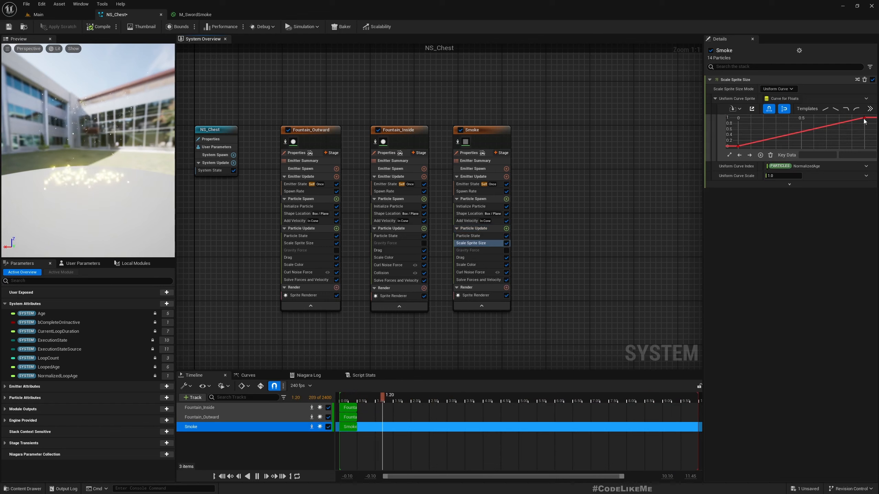
# - Shape the sprite-size curve with Ease In, a middle key at 0.5, 0.775, and a start key
pyautogui.click(855, 109)
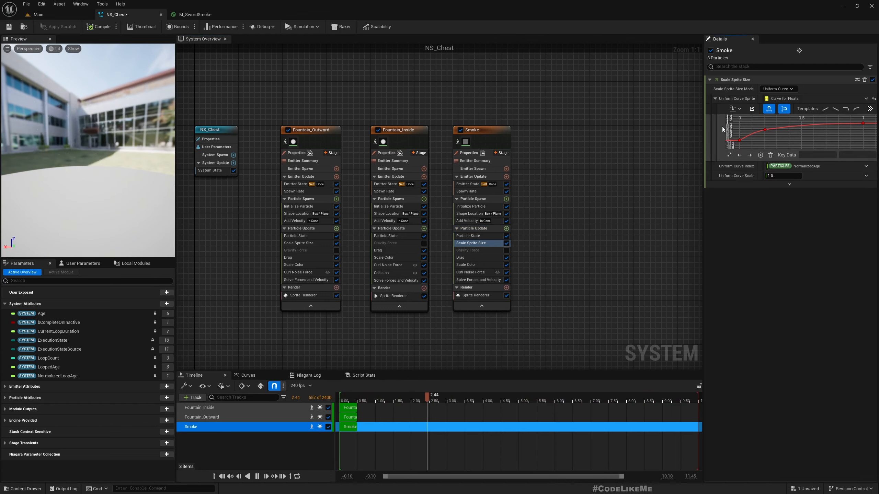
pyautogui.moveTo(764, 129); pyautogui.dragTo(827, 121)
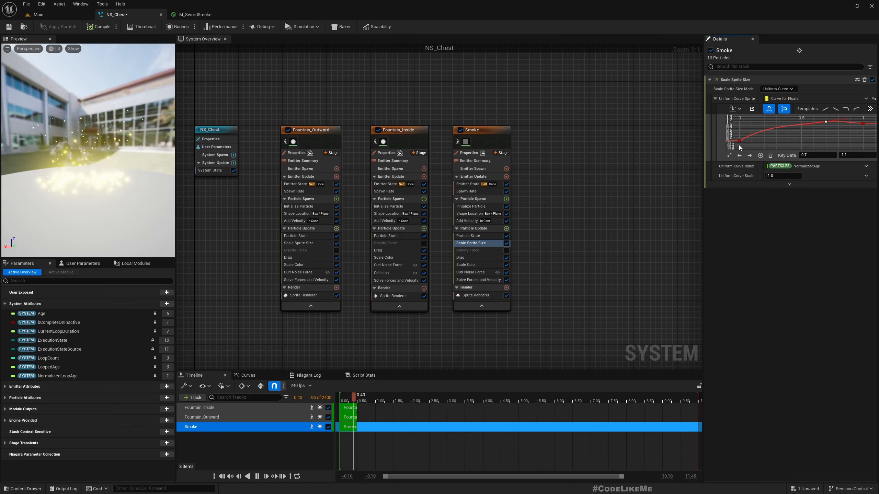
pyautogui.middleClick(760, 139)
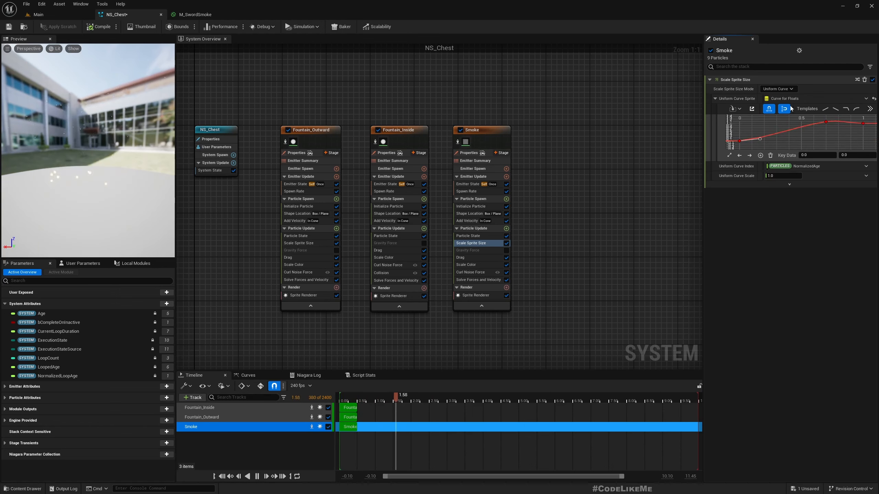
pyautogui.click(94, 14)
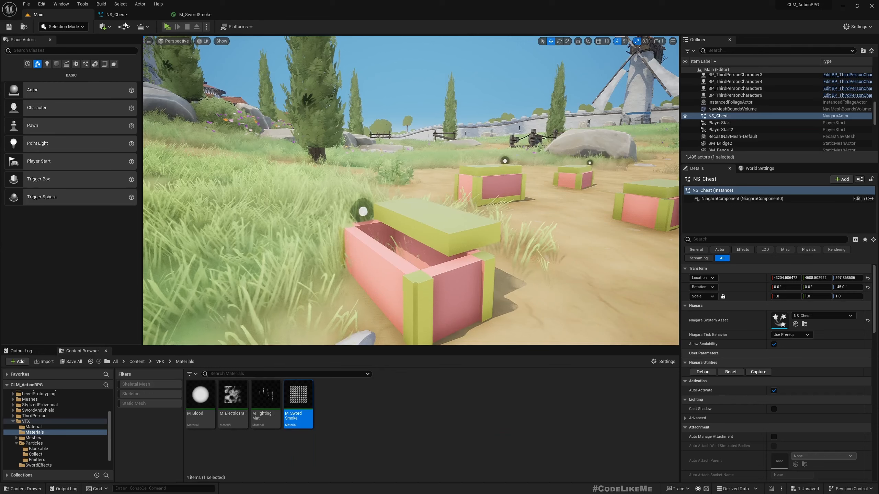
# - Replay the chest's NS_Chest effect in the level a few times, then return to NS_Chest
pyautogui.click(731, 372)
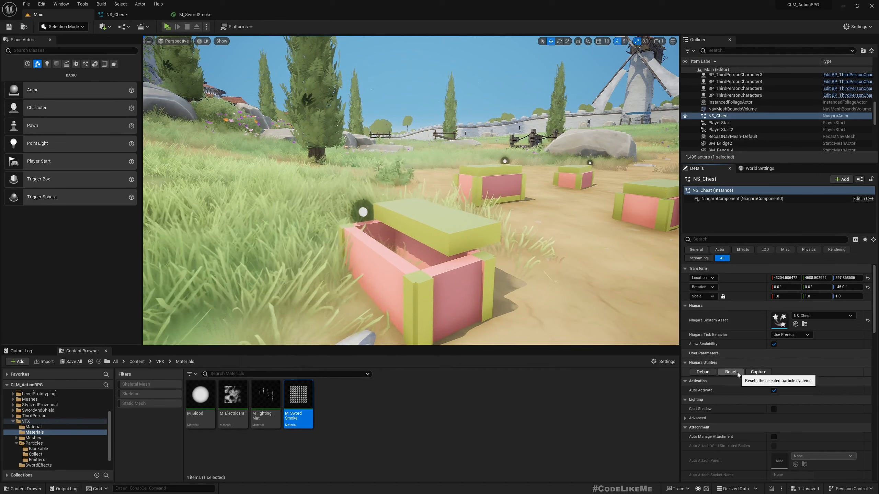
pyautogui.click(731, 373)
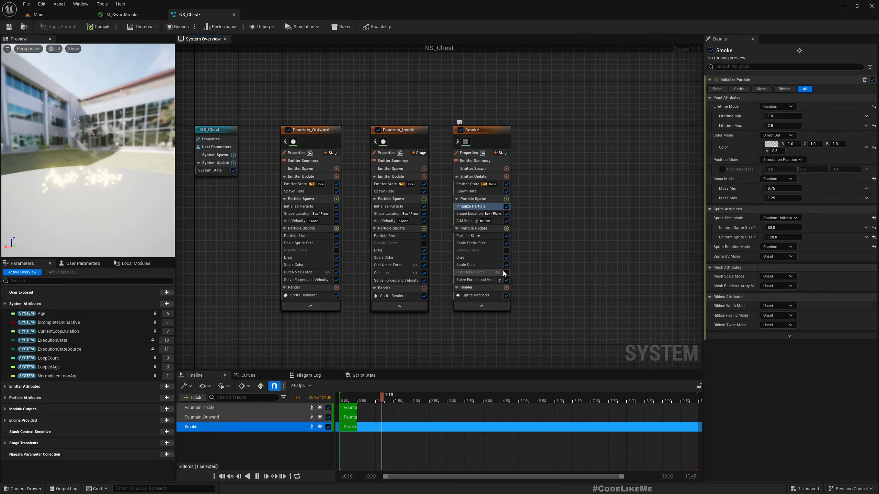
pyautogui.click(38, 14)
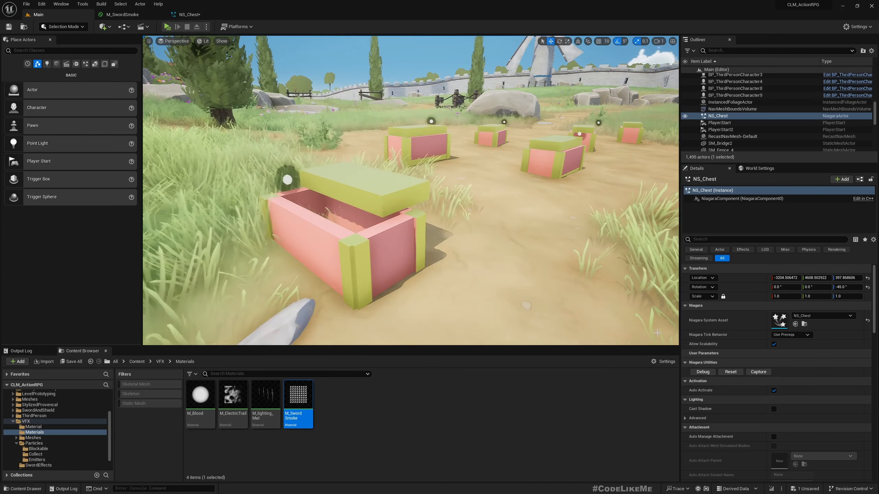
pyautogui.click(730, 372)
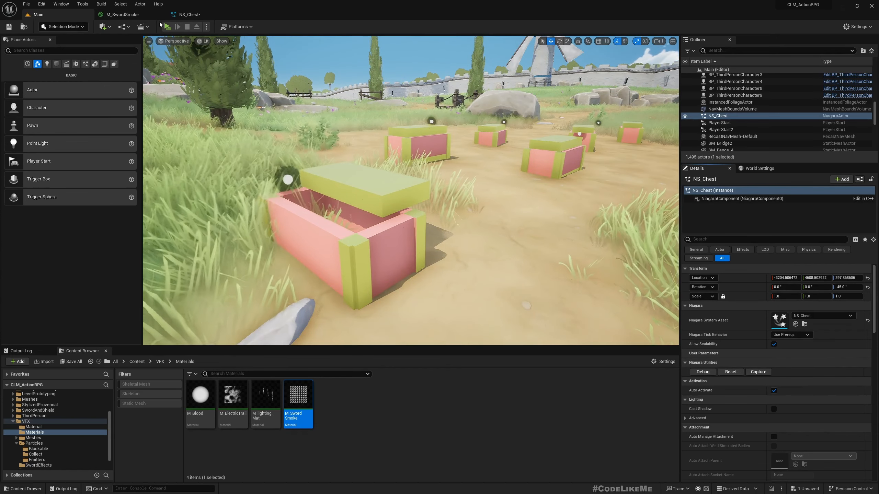
pyautogui.click(189, 14)
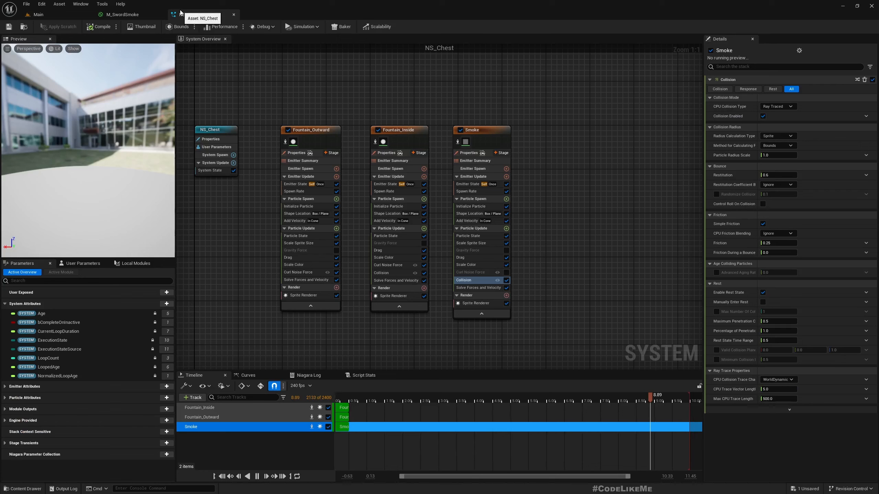
# - Set Smoke's initial colour to golden yellow (1.0, 0.838, 0.352, alpha 0.3), then view the level
pyautogui.click(462, 207)
pyautogui.click(771, 145)
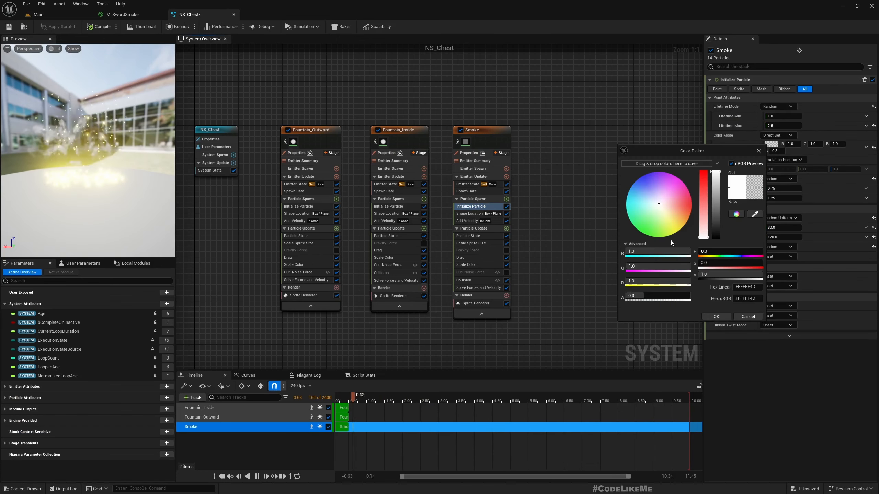
pyautogui.click(670, 215)
pyautogui.click(672, 224)
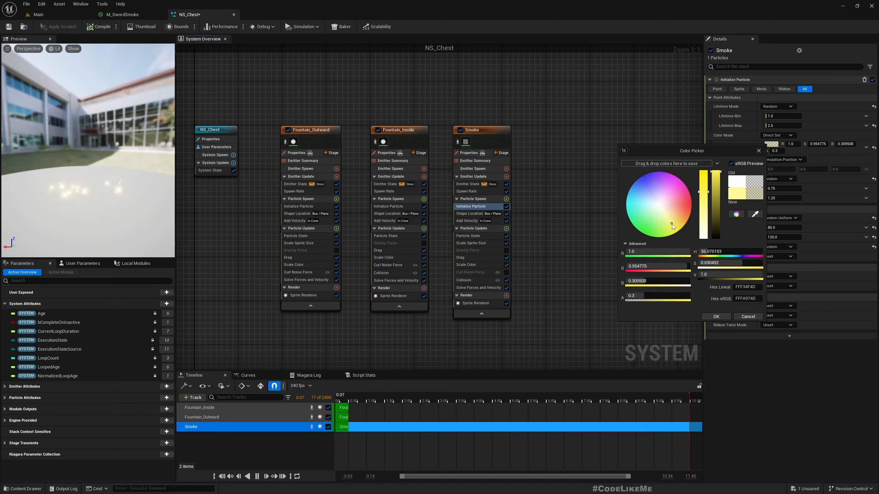
pyautogui.click(676, 225)
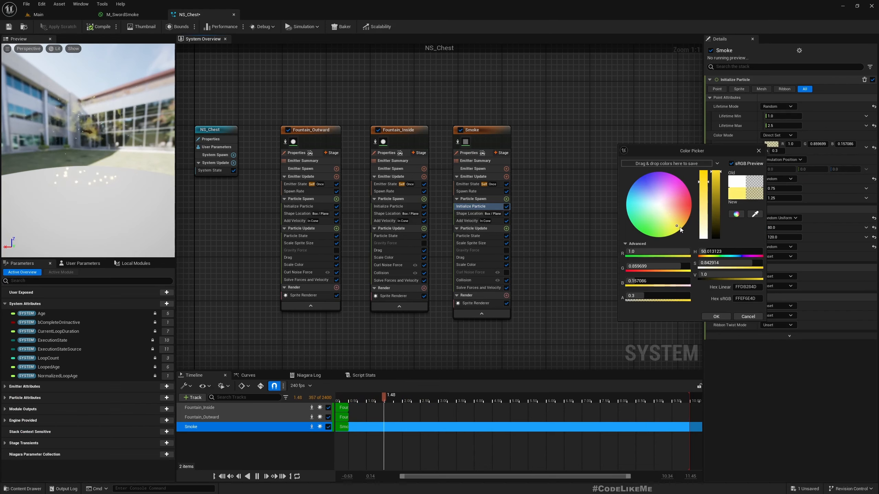
pyautogui.click(674, 219)
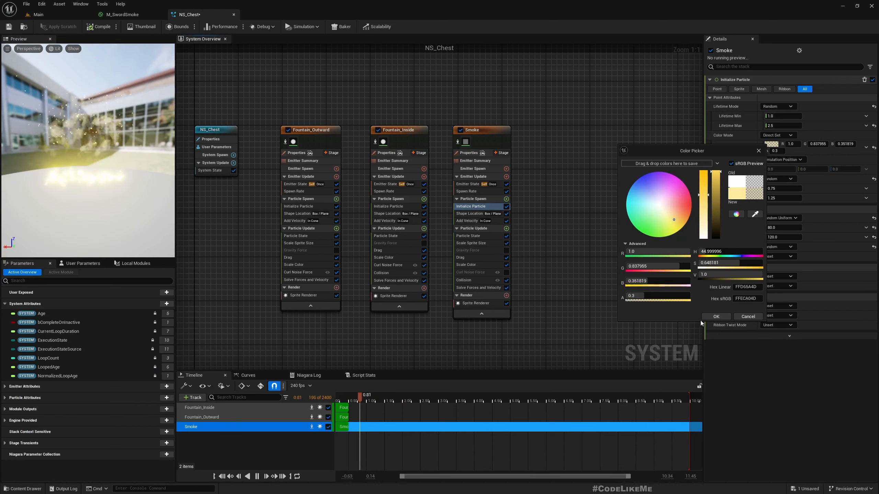
pyautogui.click(715, 317)
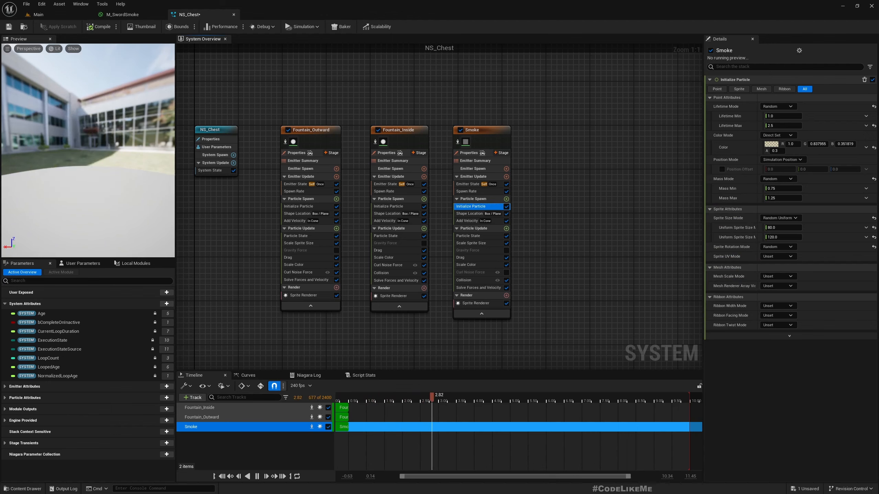
pyautogui.click(38, 14)
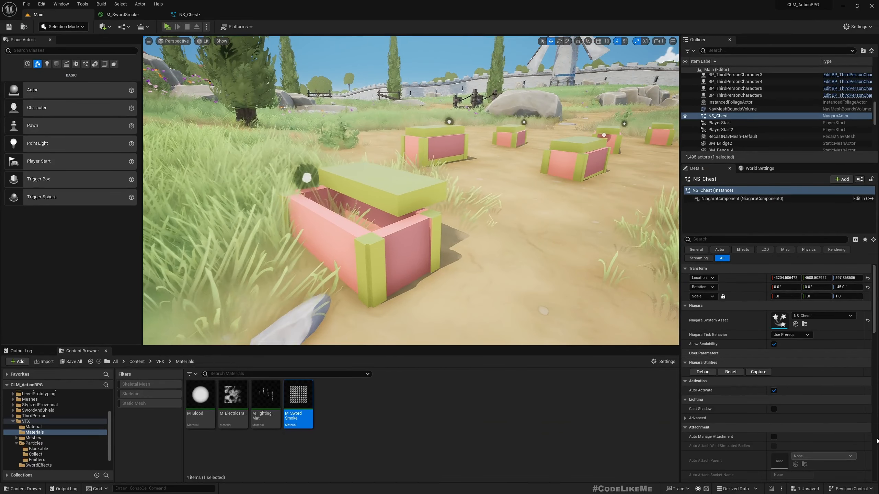
# - Replay the chest's golden sparkle burst several times via Reset, then open the NS_Chest editor
pyautogui.click(725, 372)
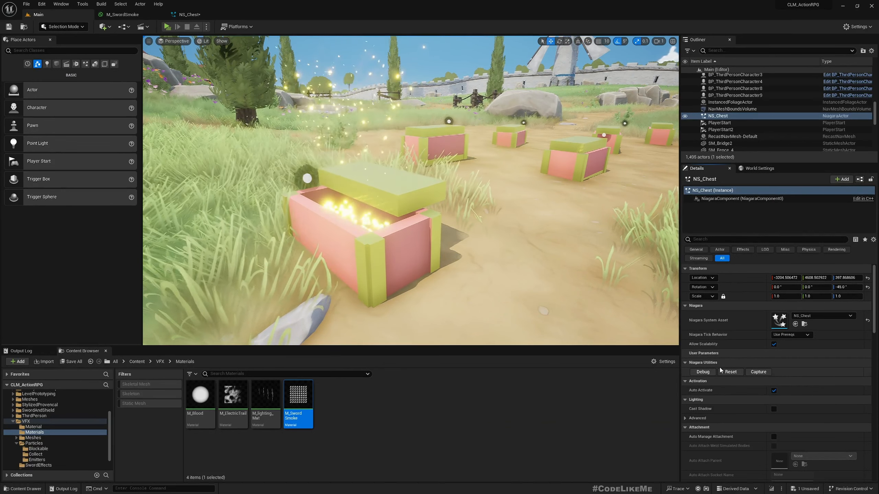
pyautogui.click(715, 366)
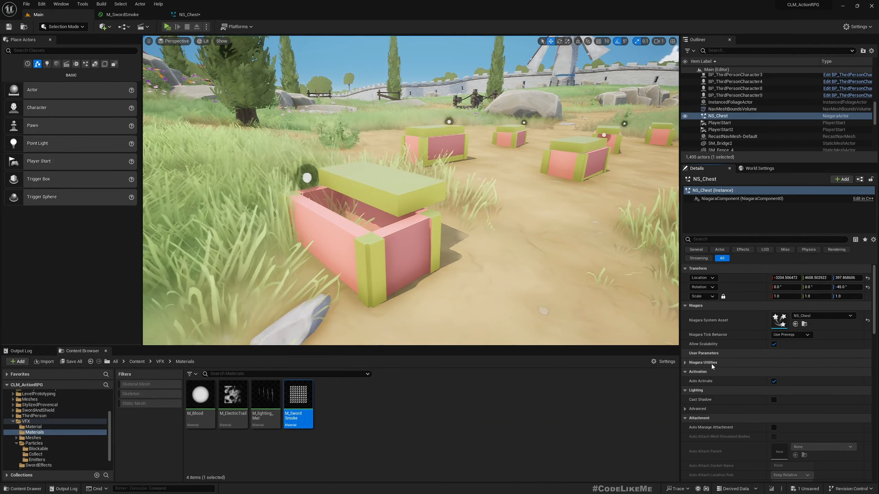
pyautogui.click(711, 363)
pyautogui.click(731, 372)
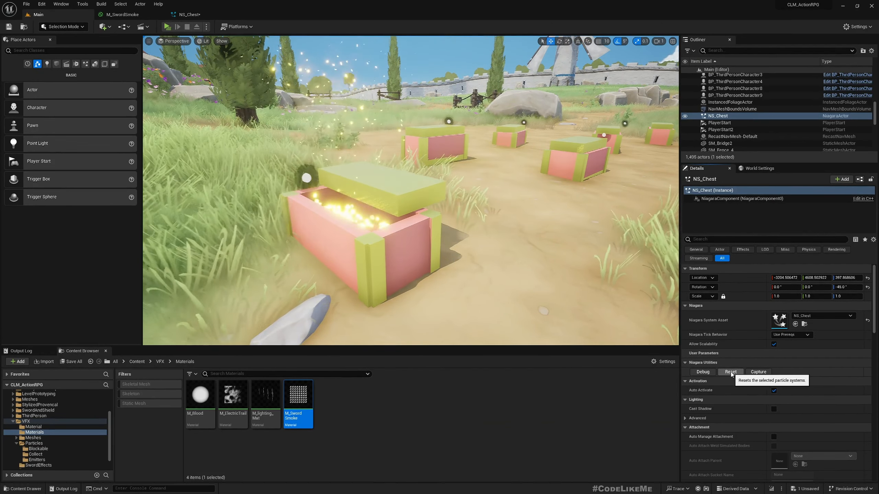
pyautogui.click(730, 372)
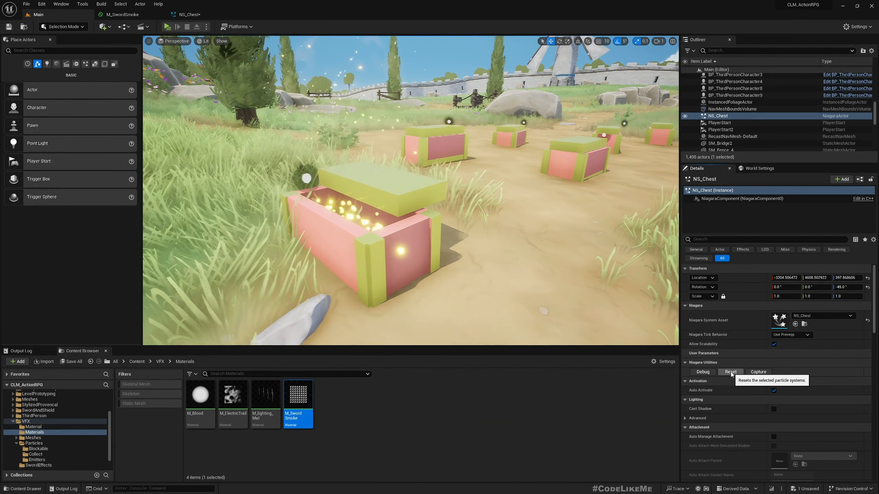
pyautogui.click(731, 373)
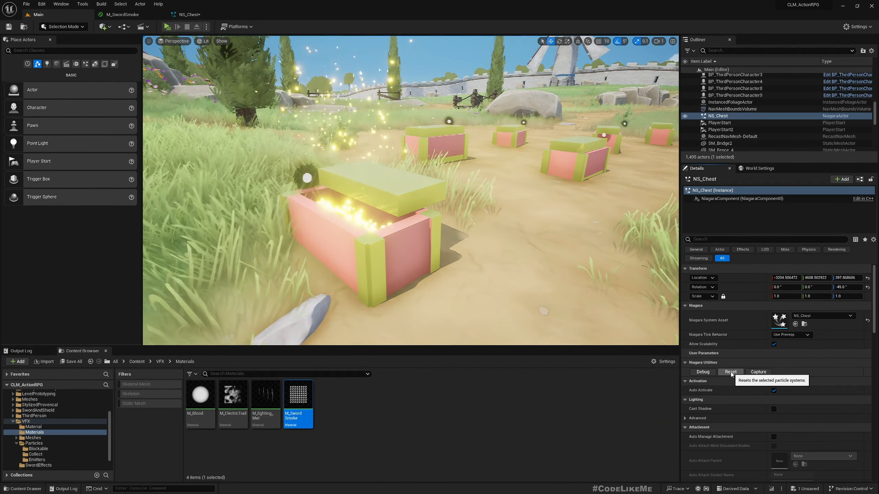
pyautogui.click(182, 15)
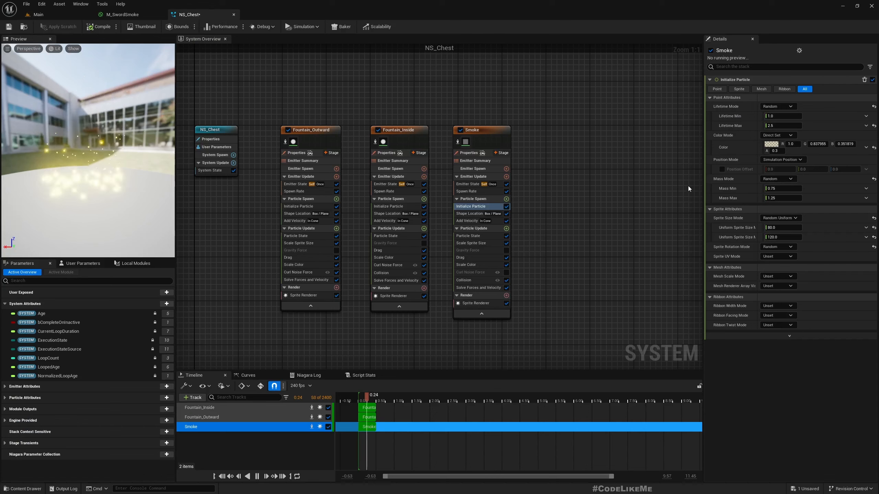
# - Set Fountain_Inside's particle Lifetime to Min 0.2 and Max 0.5
pyautogui.click(387, 236)
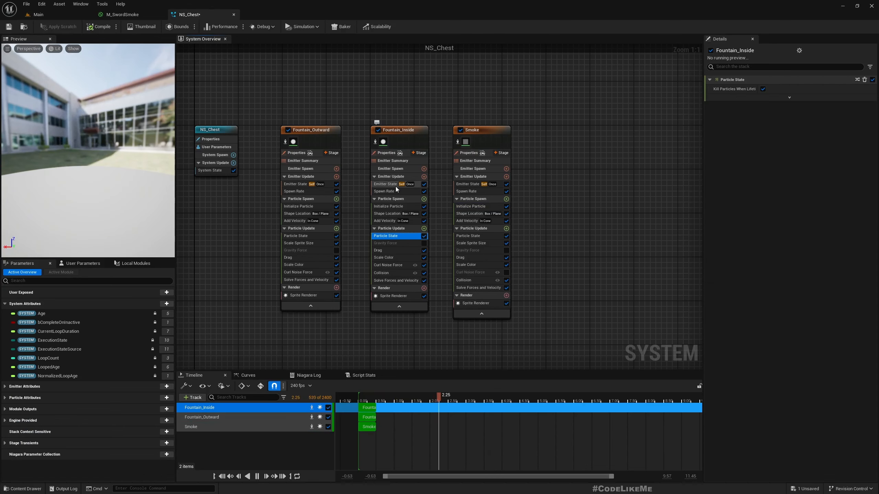
pyautogui.click(388, 208)
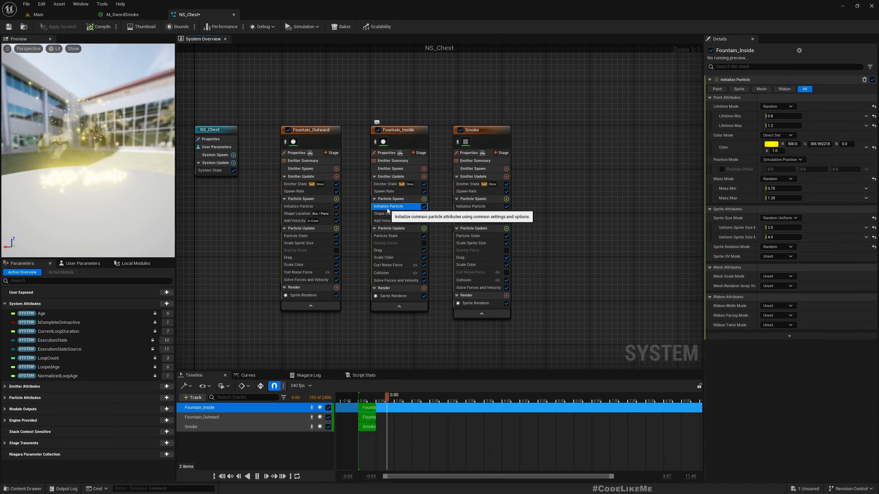
pyautogui.click(783, 117)
pyautogui.write('0.2')
pyautogui.press('Tab')
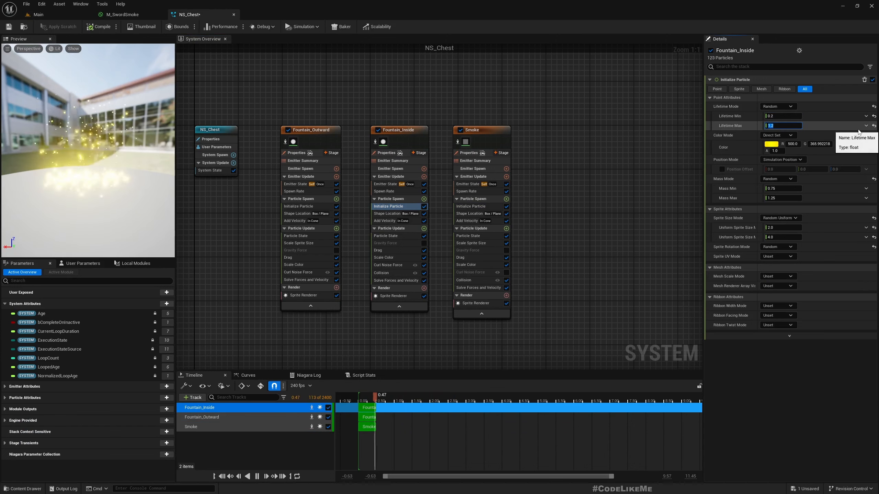
pyautogui.write('0.5')
pyautogui.press('Return')
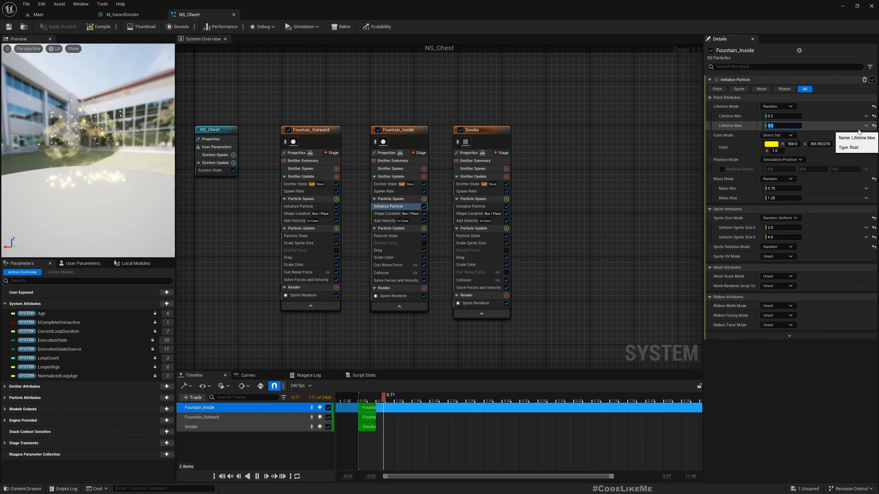
# - Replay the quicker sparkle burst on the chest and return to NS_Chest
pyautogui.click(55, 17)
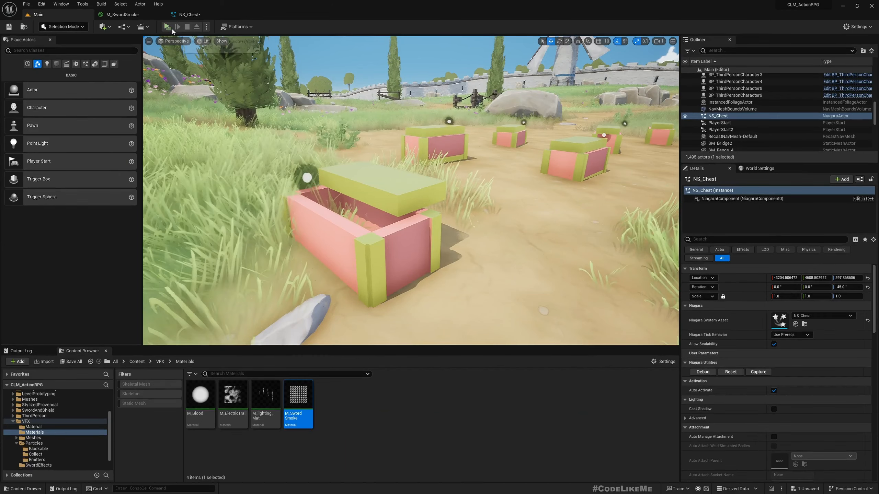
pyautogui.click(730, 372)
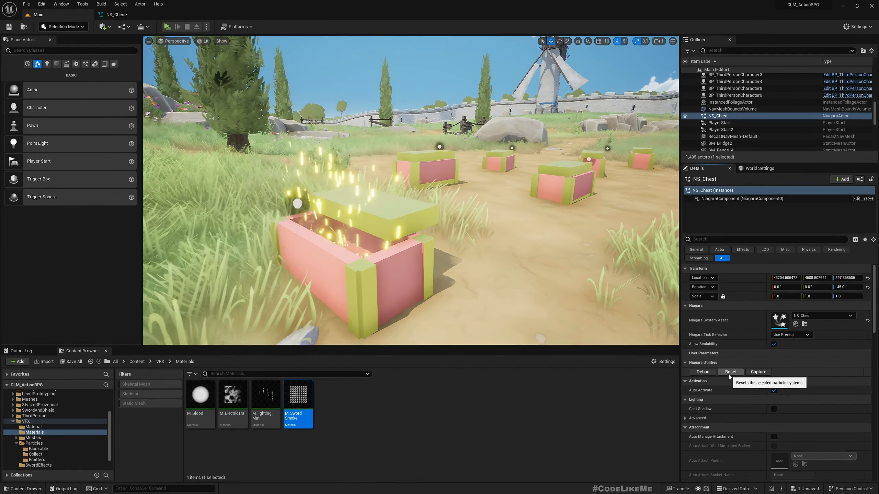
pyautogui.click(115, 14)
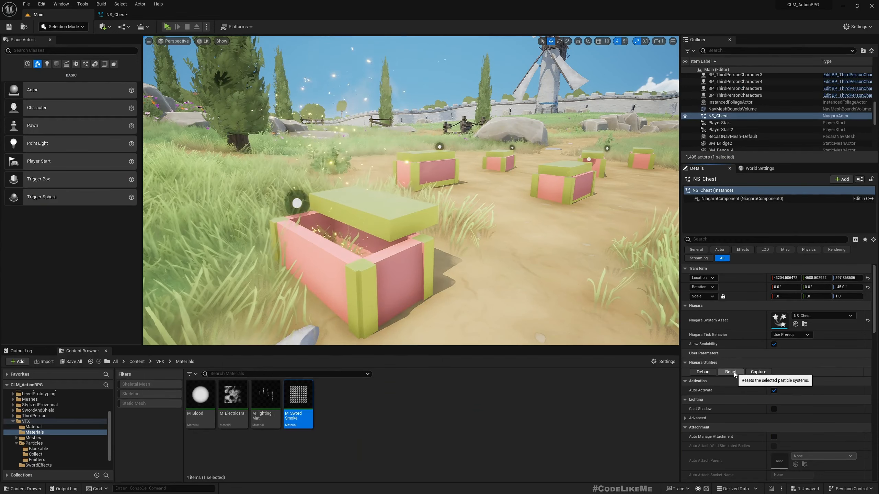
# - Replay the chest's sparkle burst three times, then deselect the NS_Chest actor
pyautogui.click(731, 372)
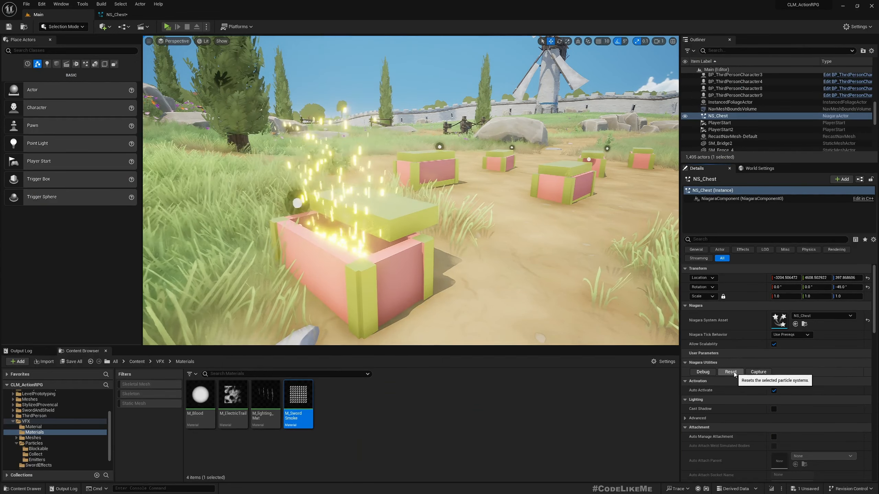
pyautogui.click(730, 372)
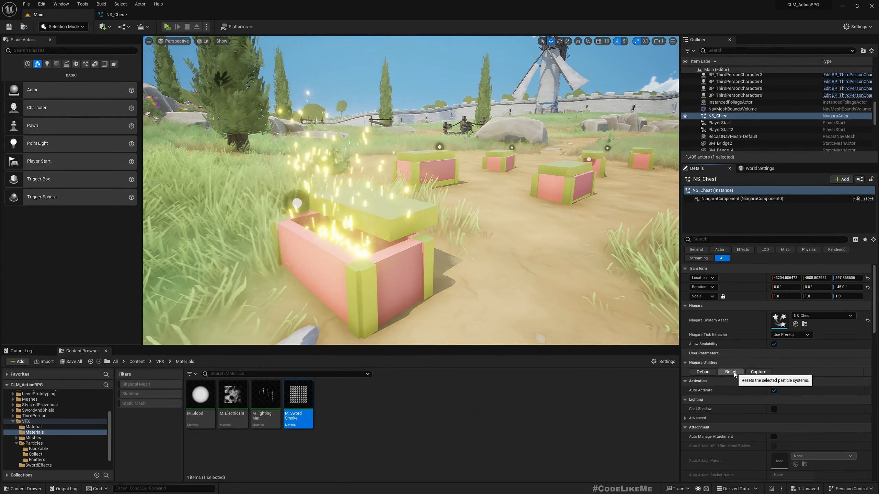
pyautogui.click(731, 371)
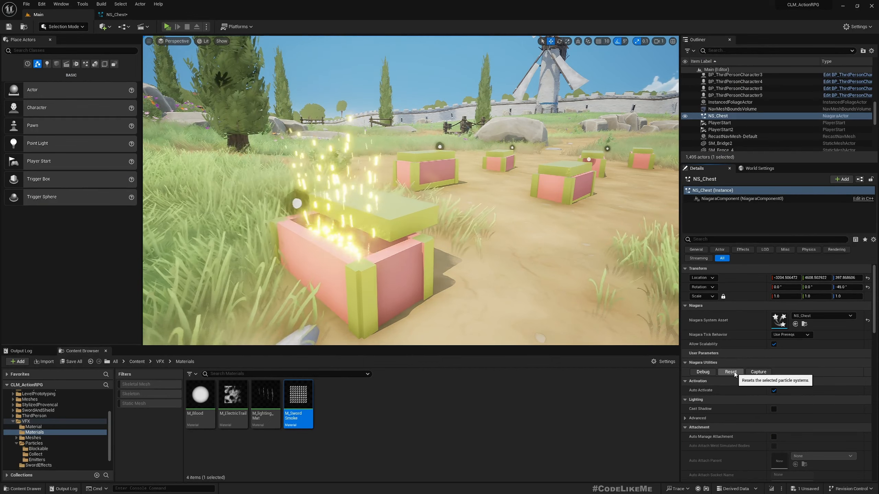
pyautogui.press('Escape')
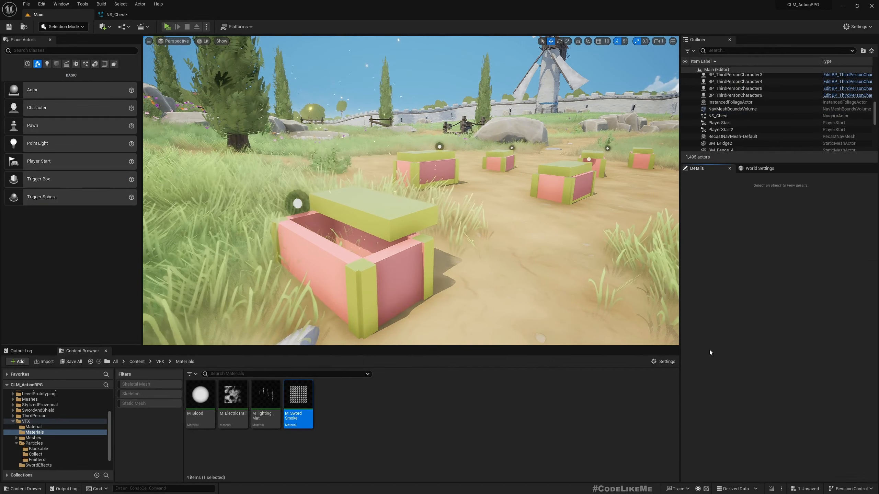
# - Raise the Smoke emitter's spawn rate above 30 by dragging its value
pyautogui.click(114, 13)
pyautogui.click(468, 193)
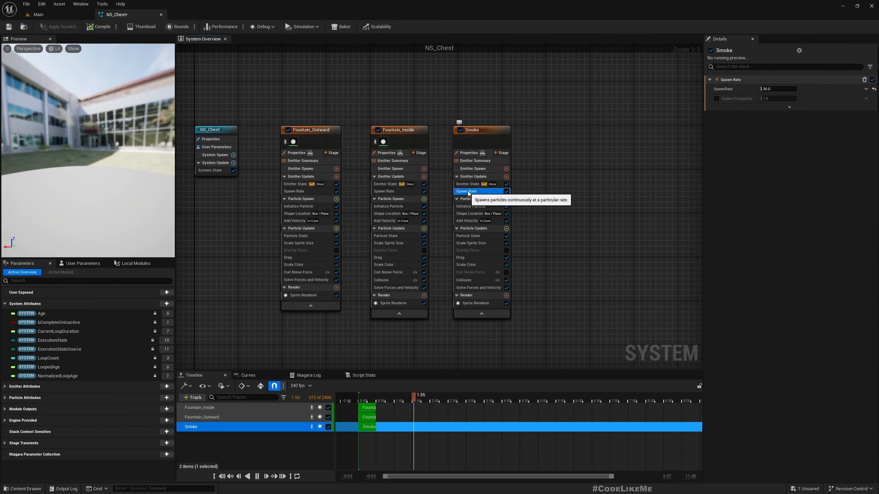
pyautogui.moveTo(783, 89); pyautogui.dragTo(807, 89)
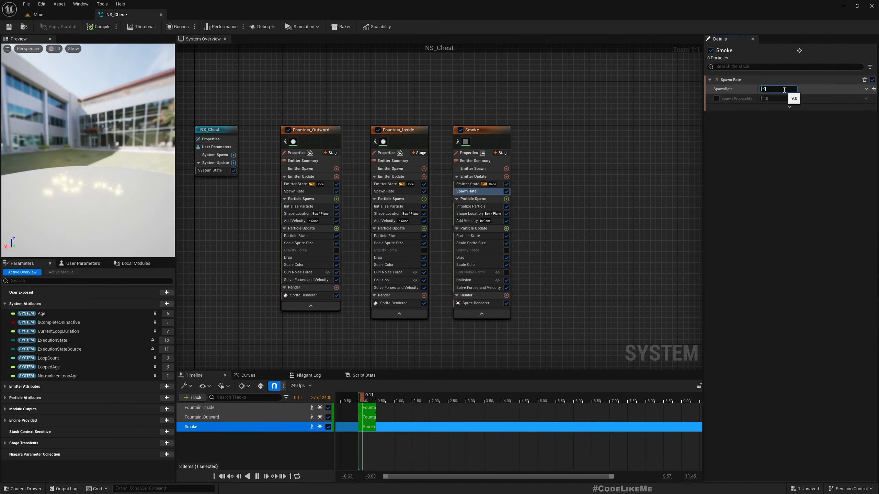
# - Frame the NS_Chest actor in the level and save all changes
pyautogui.click(51, 15)
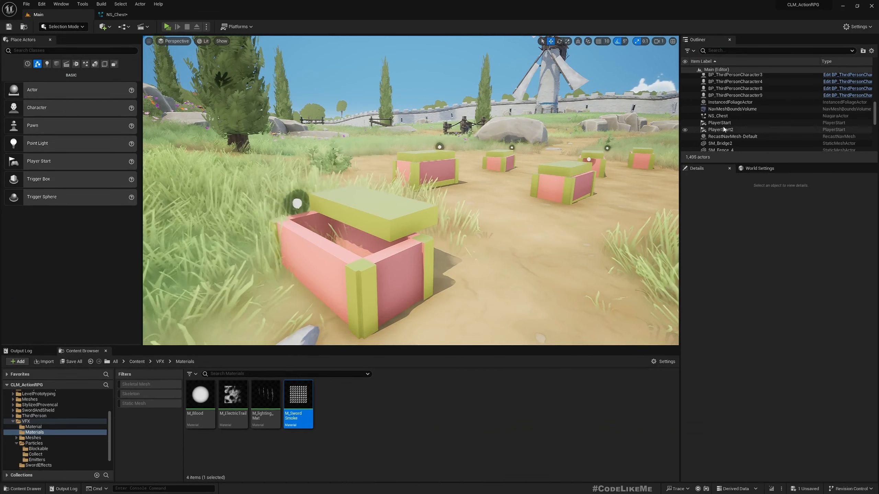
pyautogui.click(712, 117)
pyautogui.press('f')
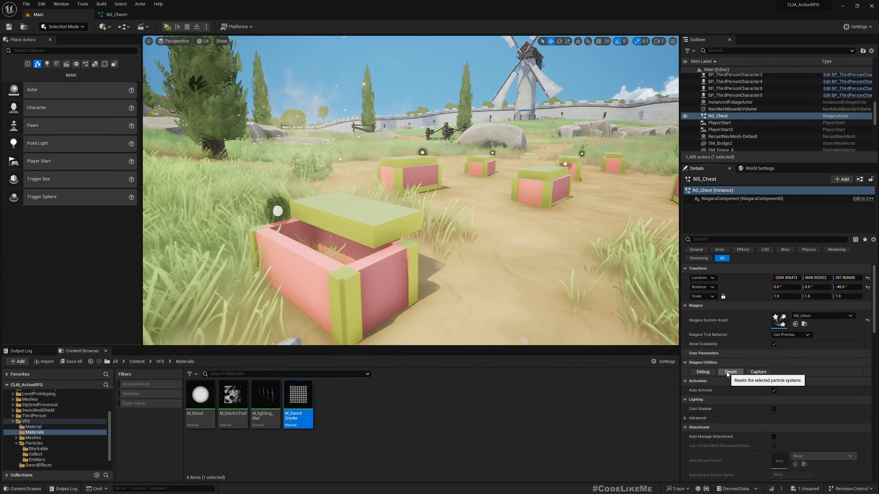
pyautogui.click(730, 372)
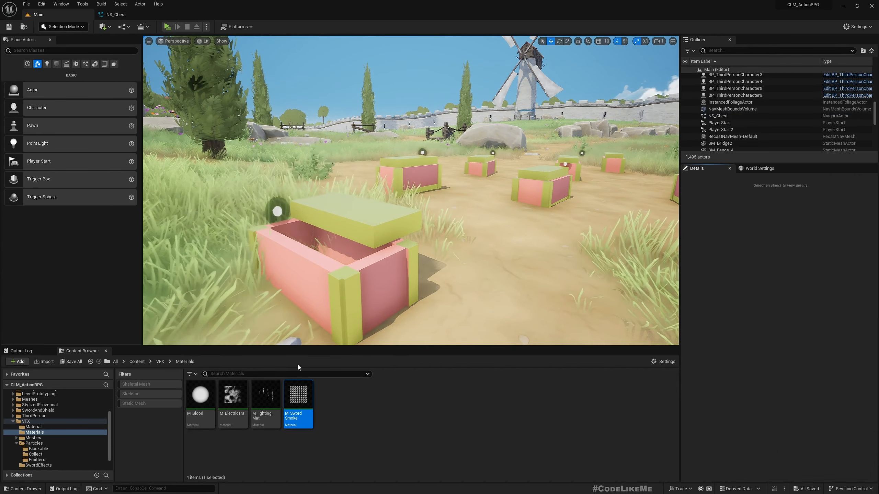
# - Delete the standalone NS_Chest actor from the level
pyautogui.moveTo(351, 226); pyautogui.dragTo(414, 228, button='right')
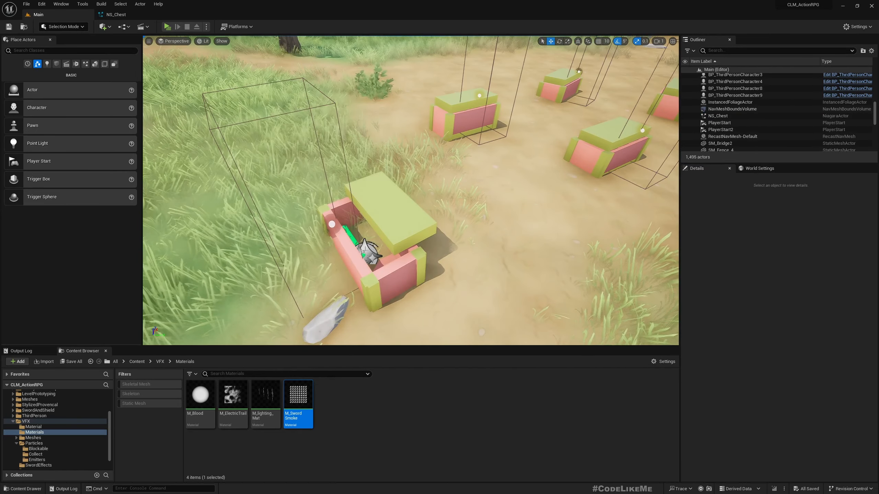
pyautogui.click(367, 252)
pyautogui.press('Delete')
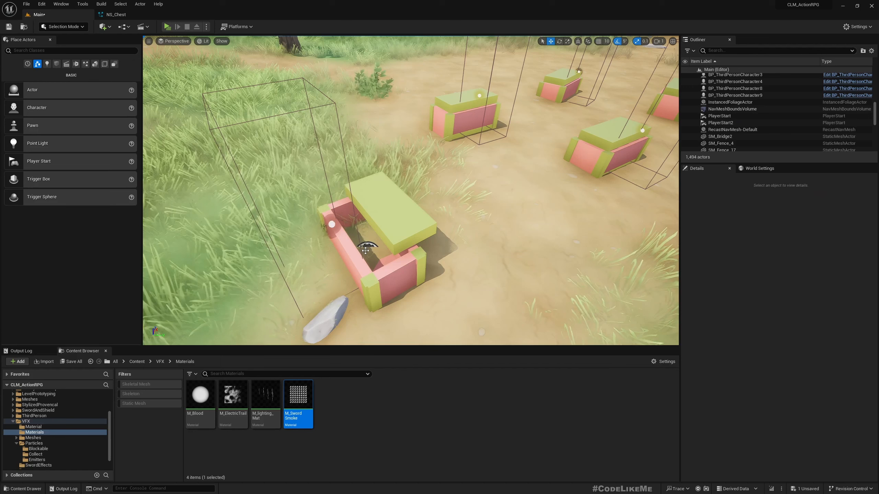
# - Reset the chest lid's Location to close it, then edit BP_Collectible
pyautogui.click(392, 210)
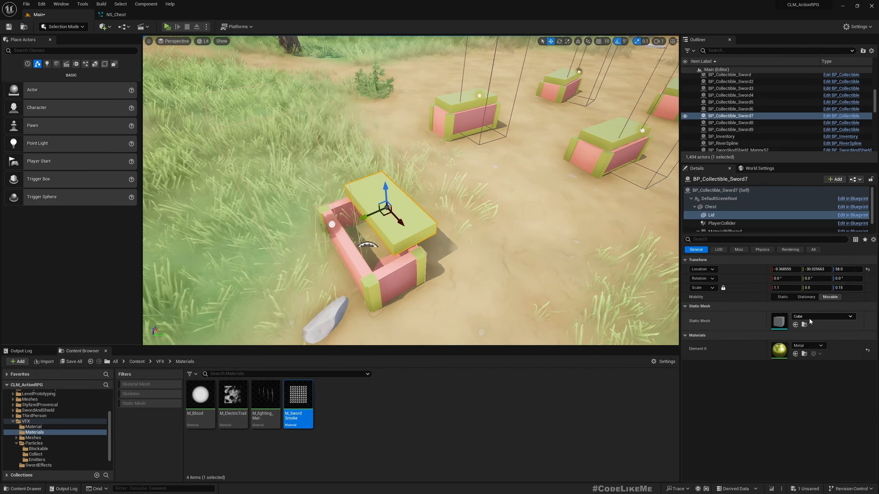
pyautogui.click(868, 270)
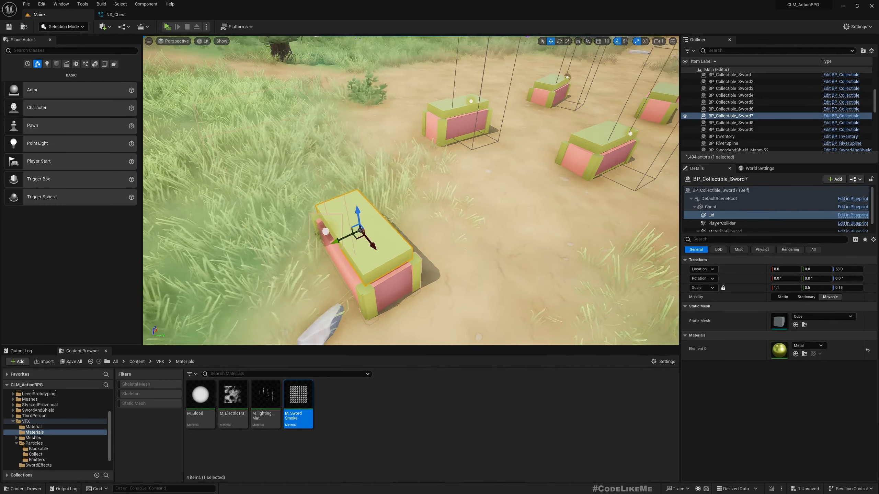
pyautogui.click(837, 116)
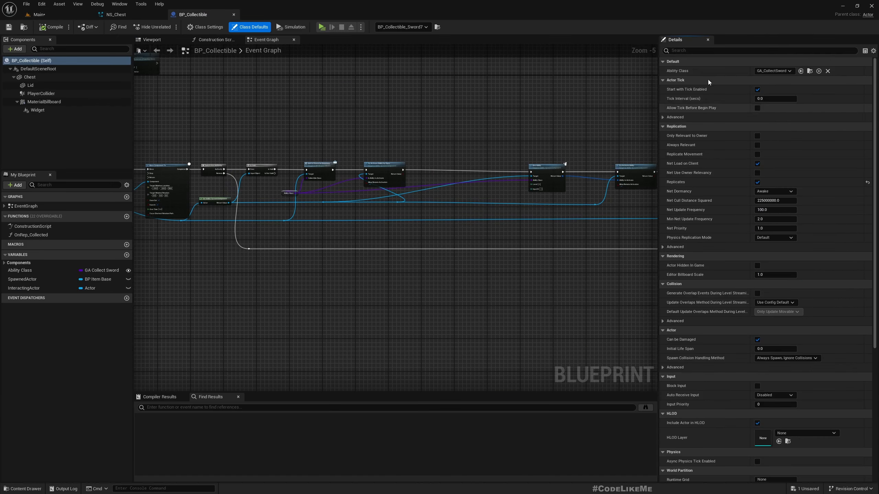
# - Locate the NS_Chest asset in the Content Browser with Ctrl+B
pyautogui.click(139, 14)
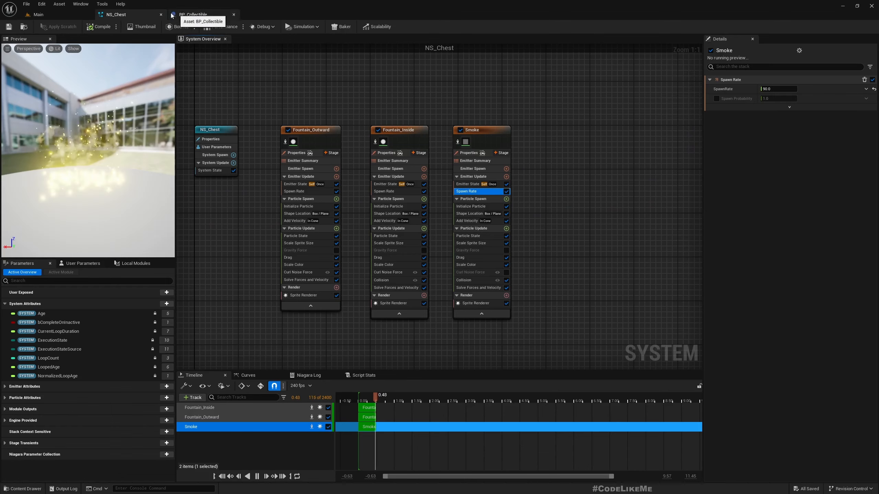
pyautogui.click(48, 16)
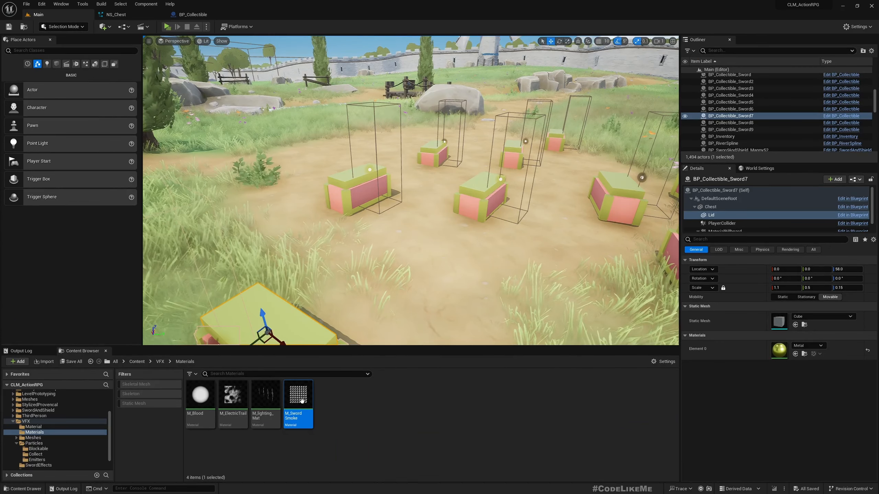
pyautogui.click(124, 13)
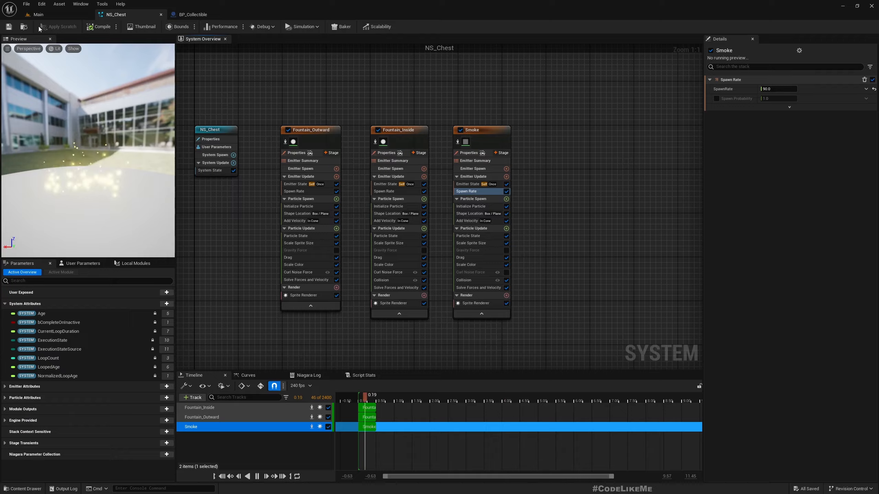
pyautogui.hotkey('ctrl', 'b')
# - Drag NS_Chest into BP_Collectible's Components and parent it under Chest
pyautogui.click(194, 15)
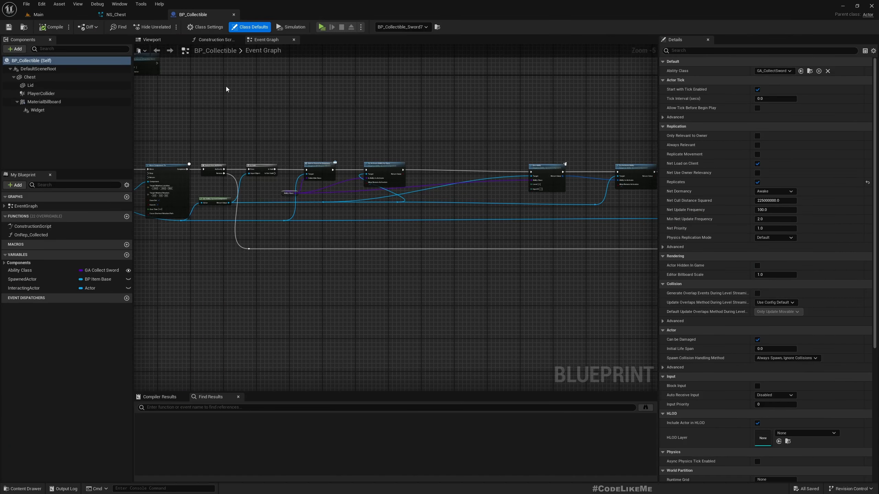
pyautogui.click(50, 16)
pyautogui.moveTo(203, 398); pyautogui.dragTo(248, 396)
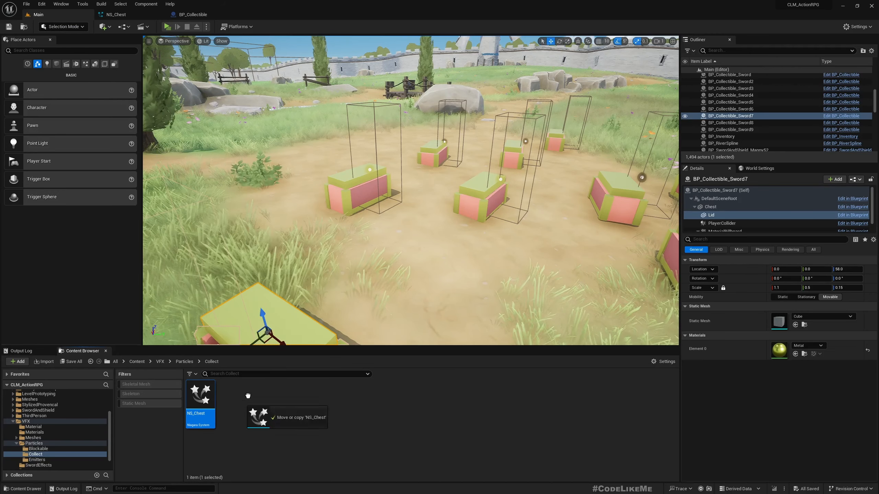
pyautogui.moveTo(191, 15); pyautogui.dragTo(190, 15)
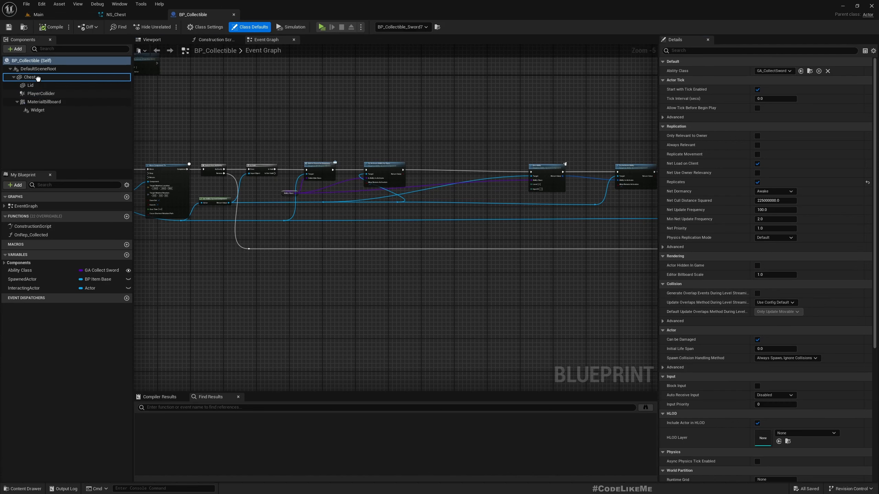
pyautogui.moveTo(34, 118); pyautogui.dragTo(26, 87)
# - Move the NS_Chest component to Y 12.5 beside the chest in the blueprint viewport
pyautogui.click(152, 40)
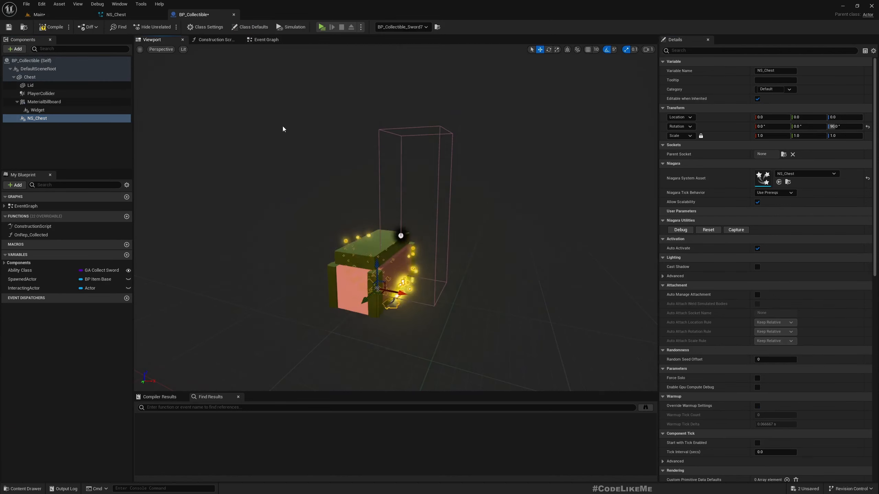
pyautogui.keyDown('alt'); pyautogui.moveTo(381, 242); pyautogui.dragTo(398, 225); pyautogui.keyUp('alt')
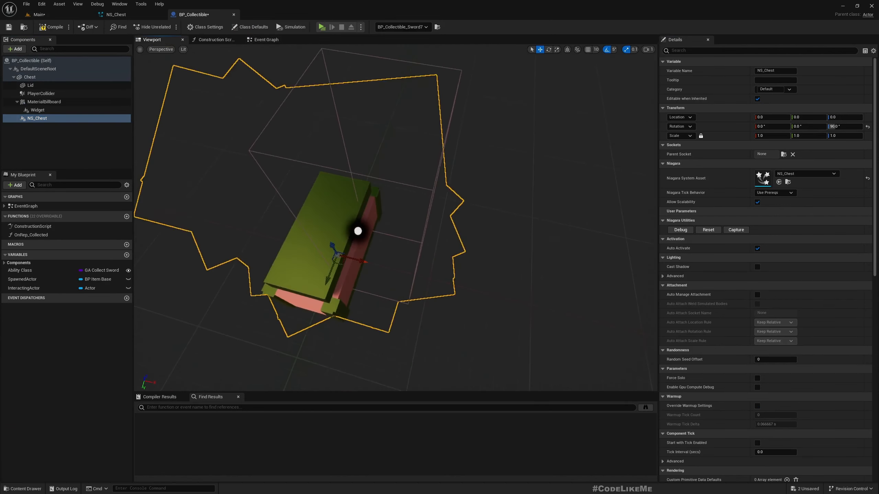
pyautogui.scroll(-3, 398, 224)
pyautogui.scroll(6, 405, 220)
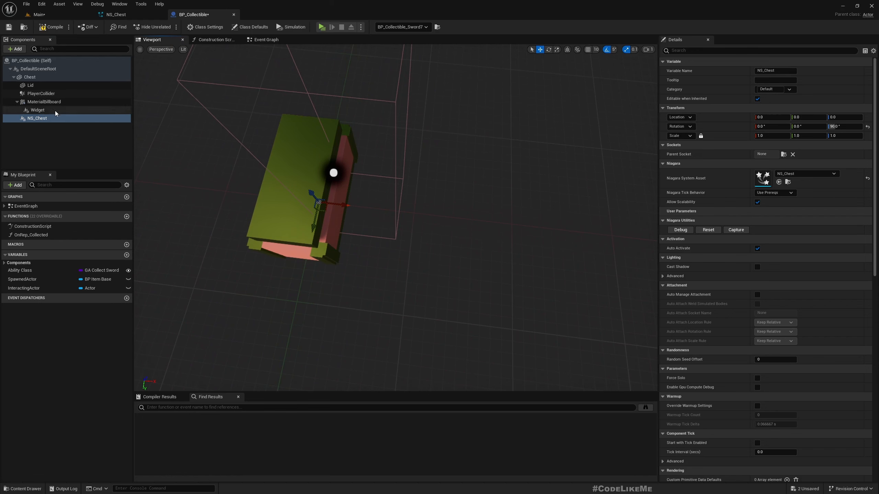
pyautogui.moveTo(343, 206); pyautogui.dragTo(332, 205)
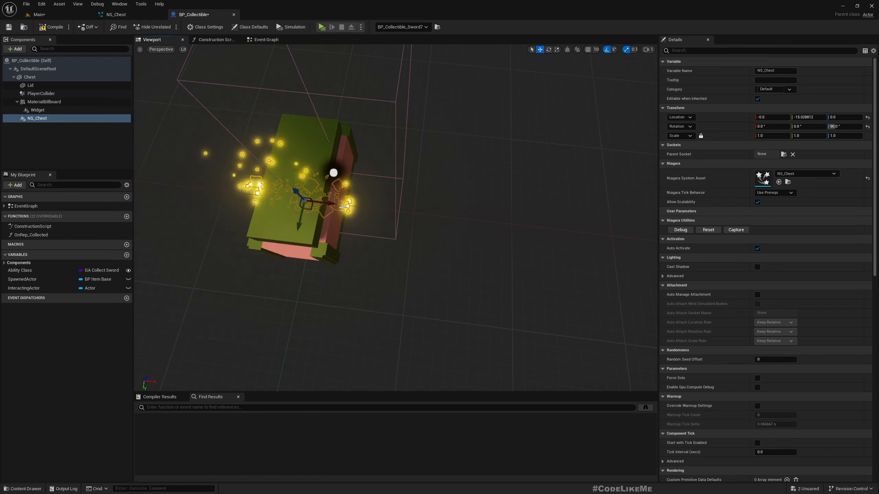
# - In Top view, rotate the NS_Chest effect around Z to line up with the chest
pyautogui.click(162, 50)
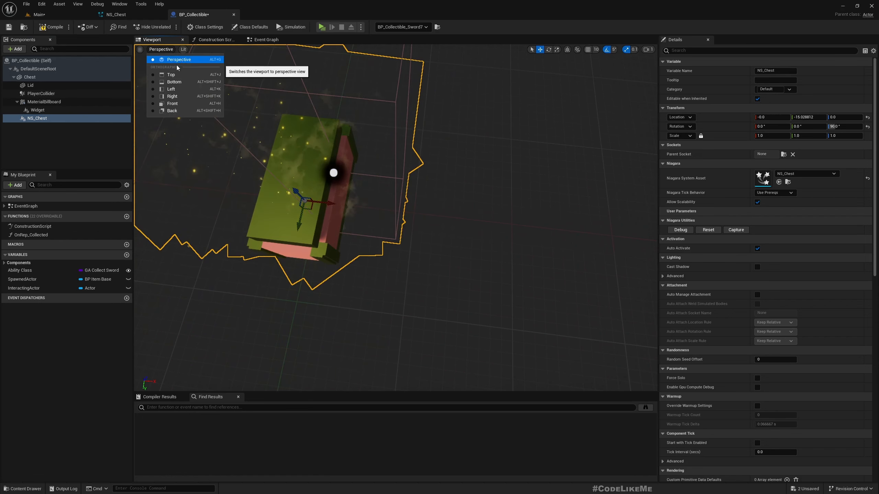
pyautogui.click(176, 74)
pyautogui.scroll(3, 415, 181)
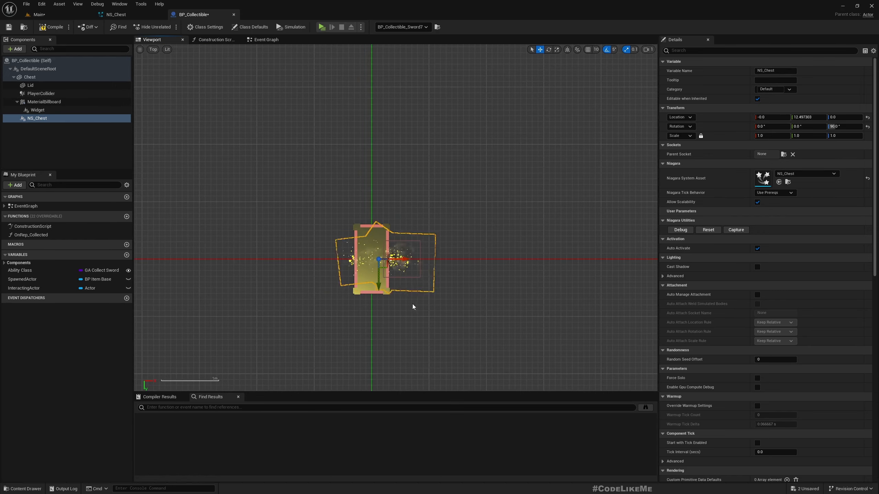
pyautogui.press('e')
pyautogui.moveTo(389, 295); pyautogui.dragTo(433, 290)
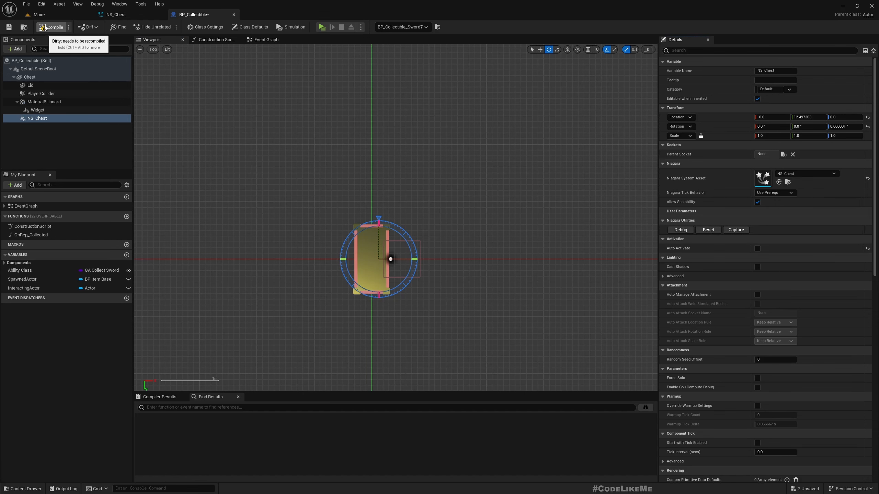
# - Switch the viewport to Left view to see the NS_Chest effect from the side
pyautogui.moveTo(450, 204); pyautogui.dragTo(404, 175, button='right')
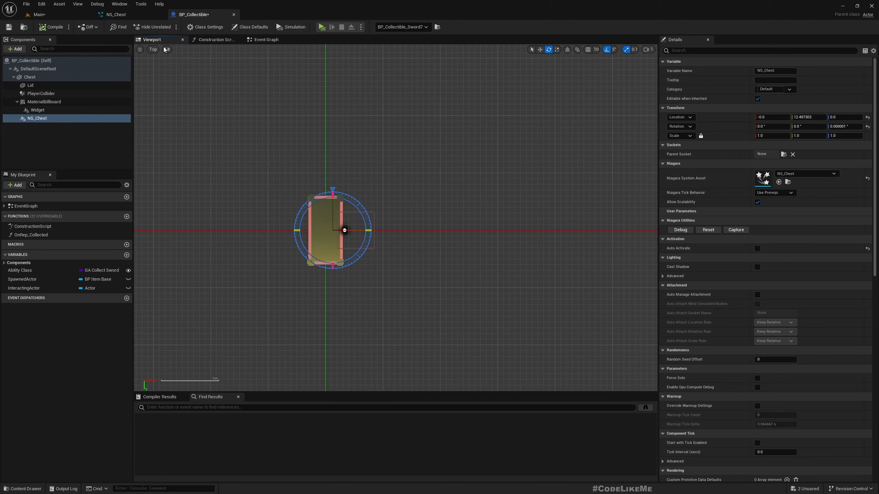
pyautogui.click(153, 50)
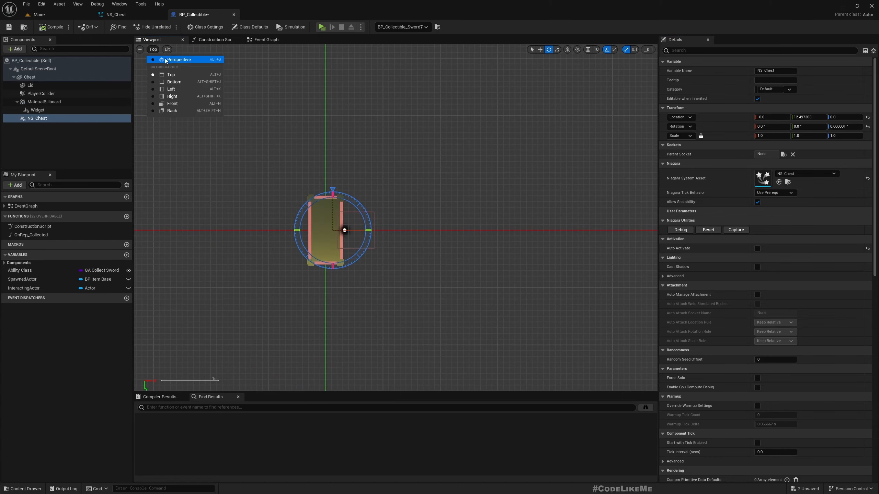
pyautogui.click(171, 88)
pyautogui.scroll(5, 421, 234)
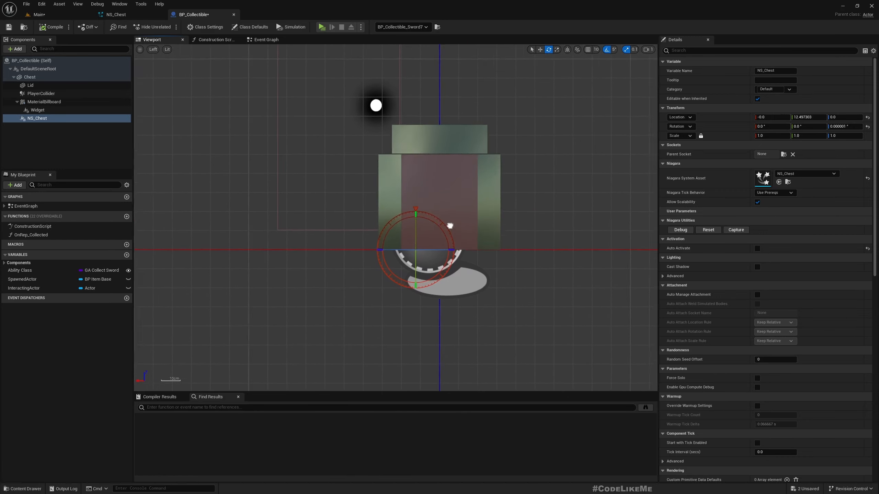
# - Raise NS_Chest to Z 11.514355, keep Auto Activate off, and save the level
pyautogui.press('w')
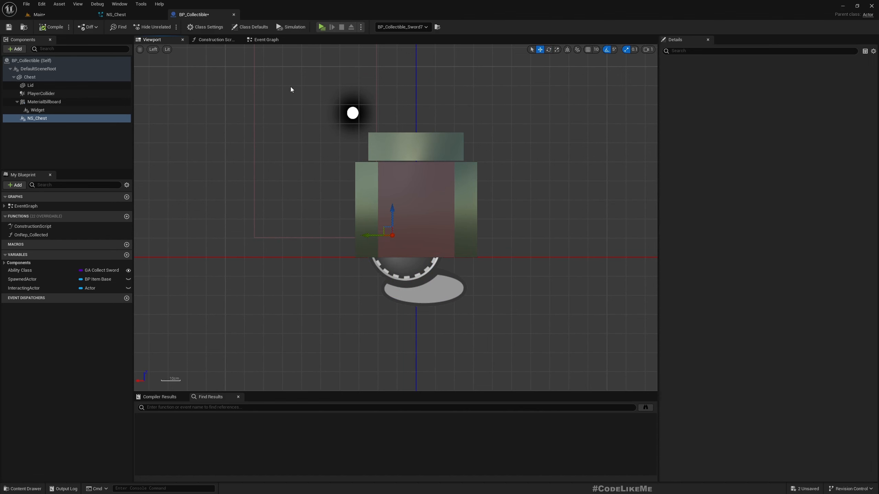
pyautogui.click(757, 248)
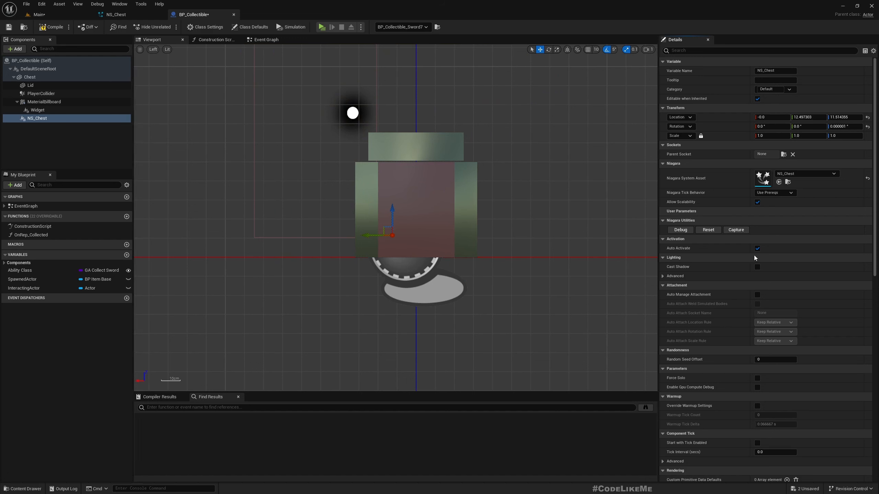
pyautogui.click(756, 249)
pyautogui.hotkey('ctrl', 'shift', 's')
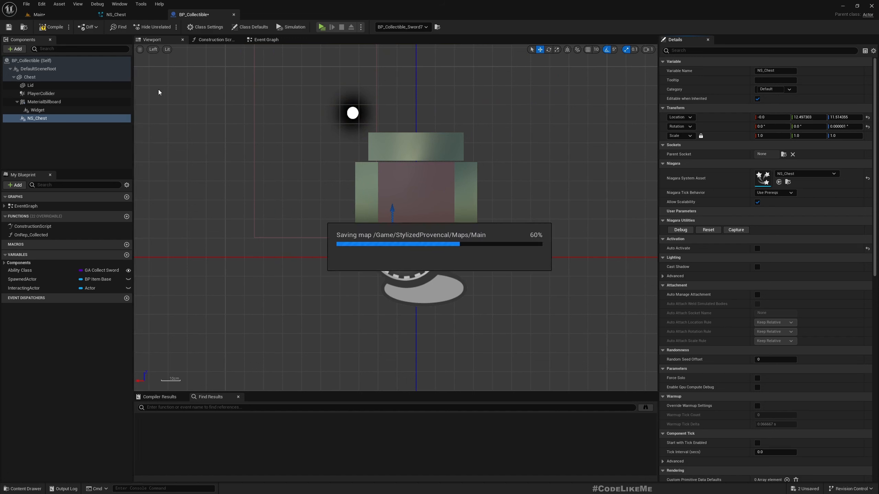
# - Open BP_Collectible's Event Graph and frame the whole chest-opening node network
pyautogui.click(263, 39)
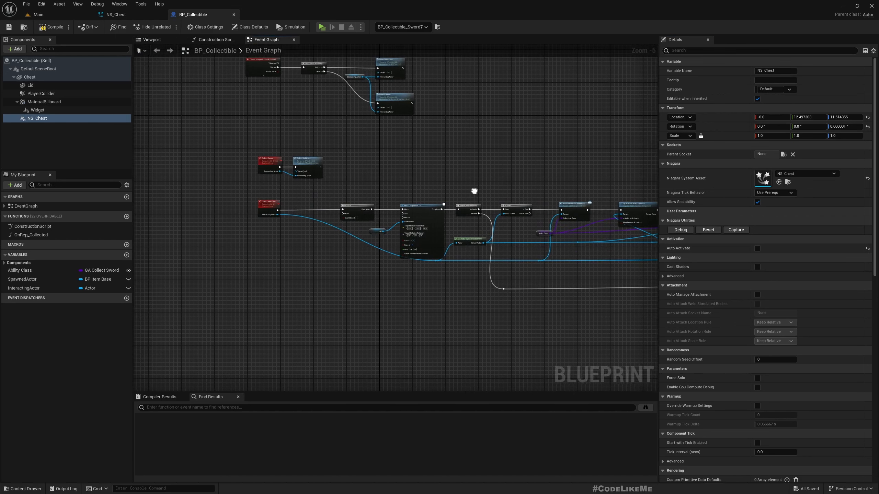
pyautogui.moveTo(368, 256); pyautogui.dragTo(361, 254)
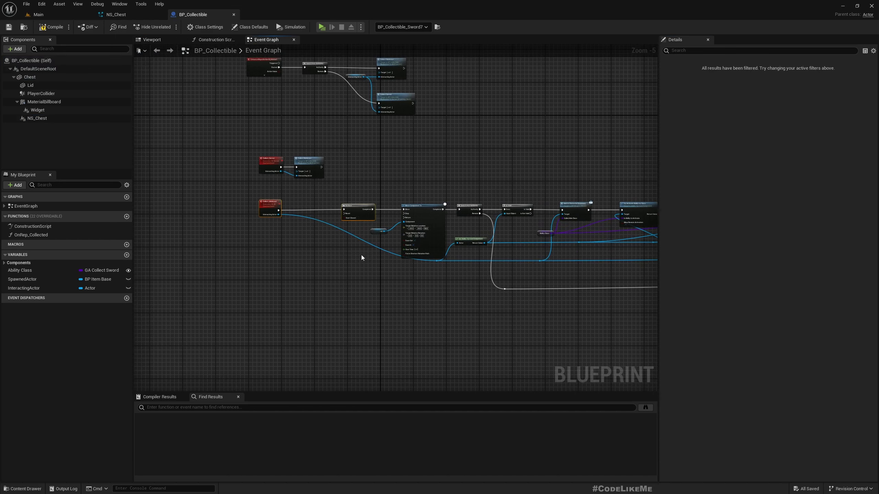
pyautogui.scroll(4, 356, 207)
pyautogui.scroll(-6, 328, 291)
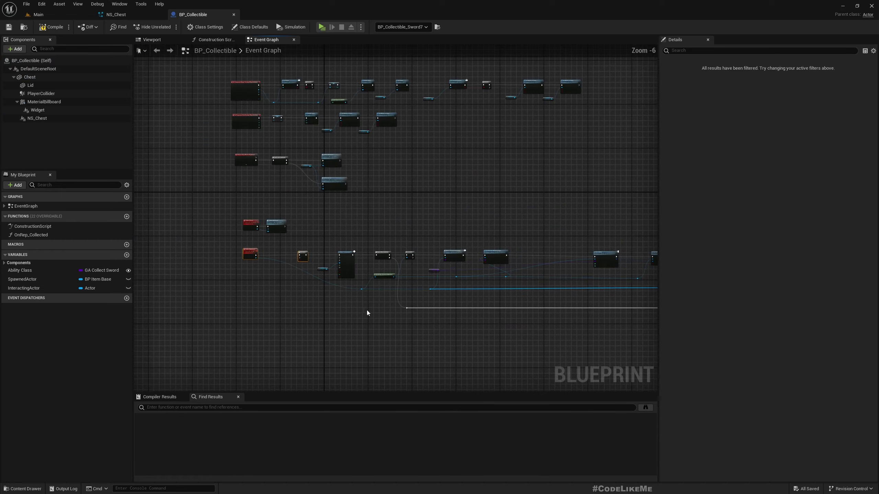
pyautogui.moveTo(367, 311); pyautogui.dragTo(216, 282, button='right')
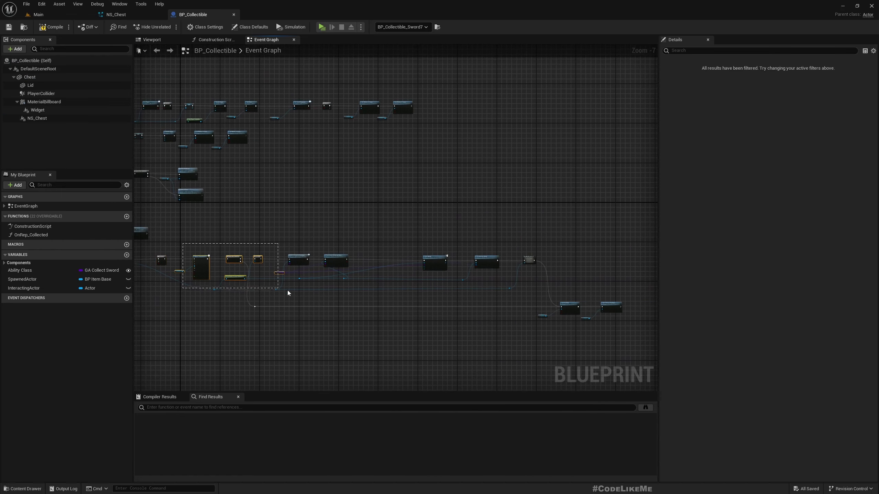
# - Box-select the lower row of nodes and shift it further right
pyautogui.moveTo(287, 293); pyautogui.dragTo(627, 332)
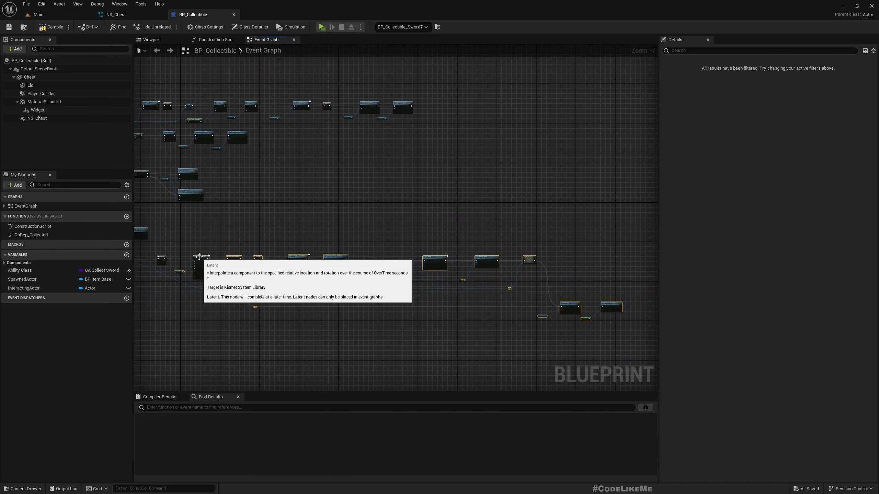
pyautogui.moveTo(202, 258); pyautogui.dragTo(243, 258)
pyautogui.scroll(6, 147, 278)
pyautogui.scroll(-5, 357, 319)
pyautogui.moveTo(357, 321); pyautogui.dragTo(235, 307, button='right')
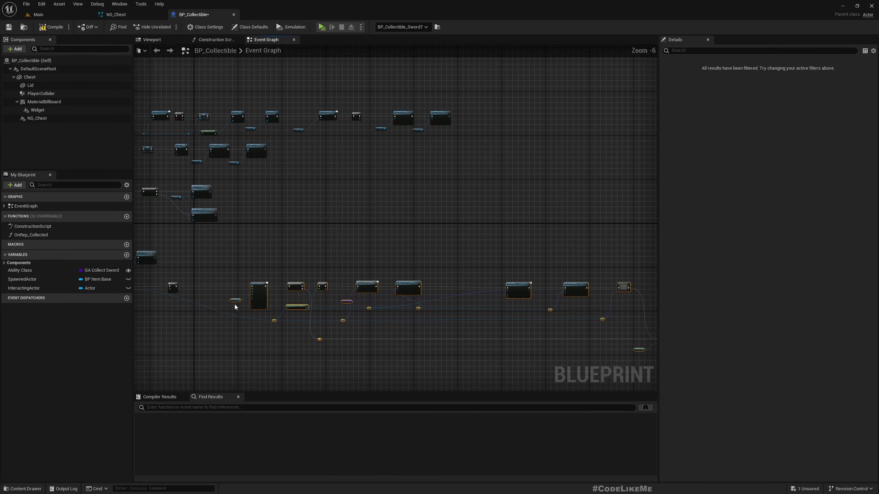